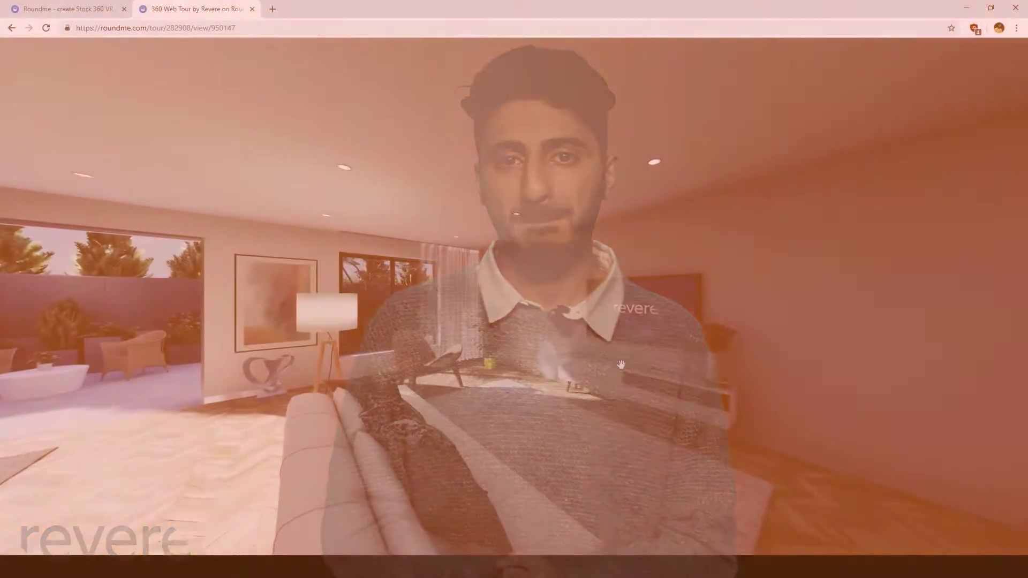
# Step: Pan toward the TV and floor, then load the next tour view and look around it
pyautogui.moveTo(621, 365)
pyautogui.mouseDown()
pyautogui.moveTo(558, 364)
pyautogui.moveTo(602, 309)
pyautogui.moveTo(693, 312)
pyautogui.moveTo(418, 369)
pyautogui.moveTo(452, 223)
pyautogui.moveTo(565, 372)
pyautogui.moveTo(488, 413)
pyautogui.mouseUp()
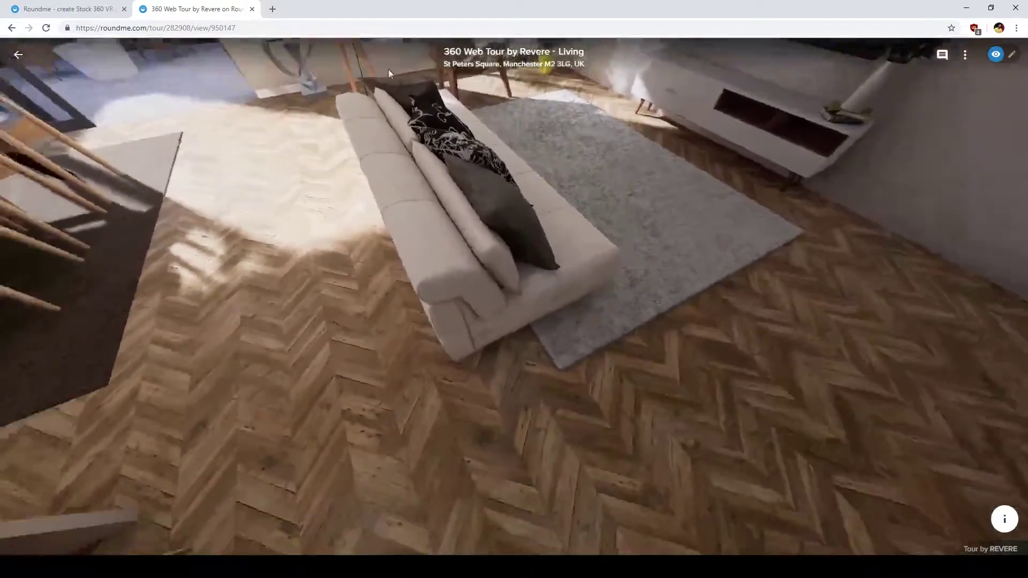
pyautogui.moveTo(546, 275)
pyautogui.mouseDown()
pyautogui.moveTo(607, 119)
pyautogui.moveTo(878, 235)
pyautogui.mouseUp()
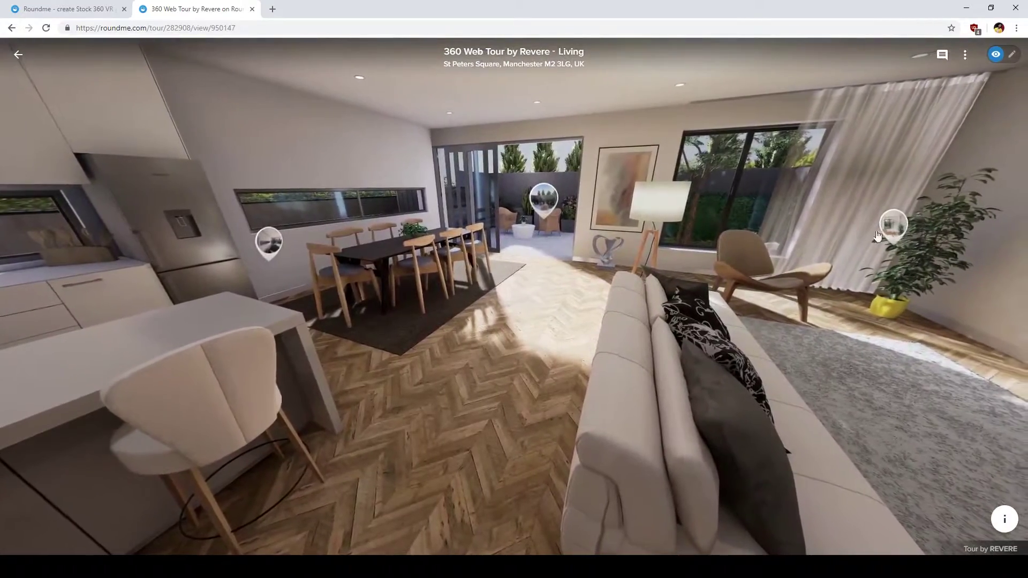
pyautogui.click(883, 228)
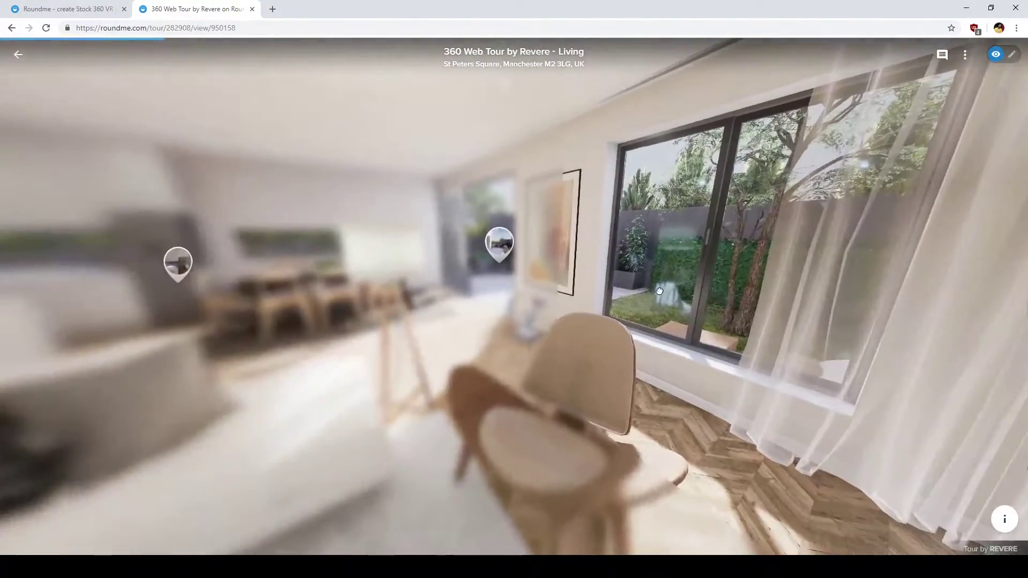
pyautogui.moveTo(658, 292)
pyautogui.mouseDown()
pyautogui.moveTo(817, 178)
pyautogui.moveTo(561, 265)
pyautogui.mouseUp()
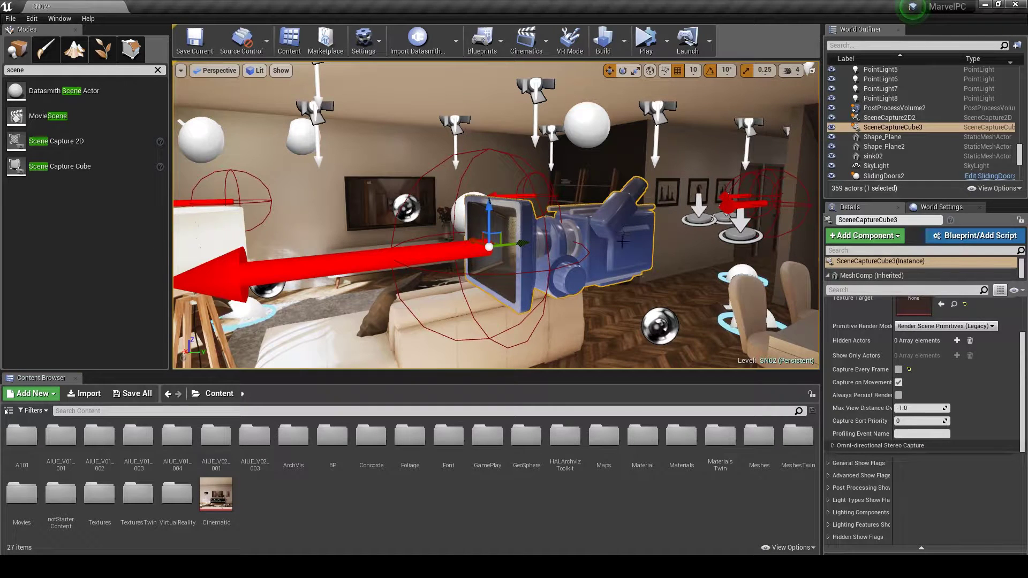
# Step: Delete SceneCaptureCube3 from the living-room level
pyautogui.press('Delete')
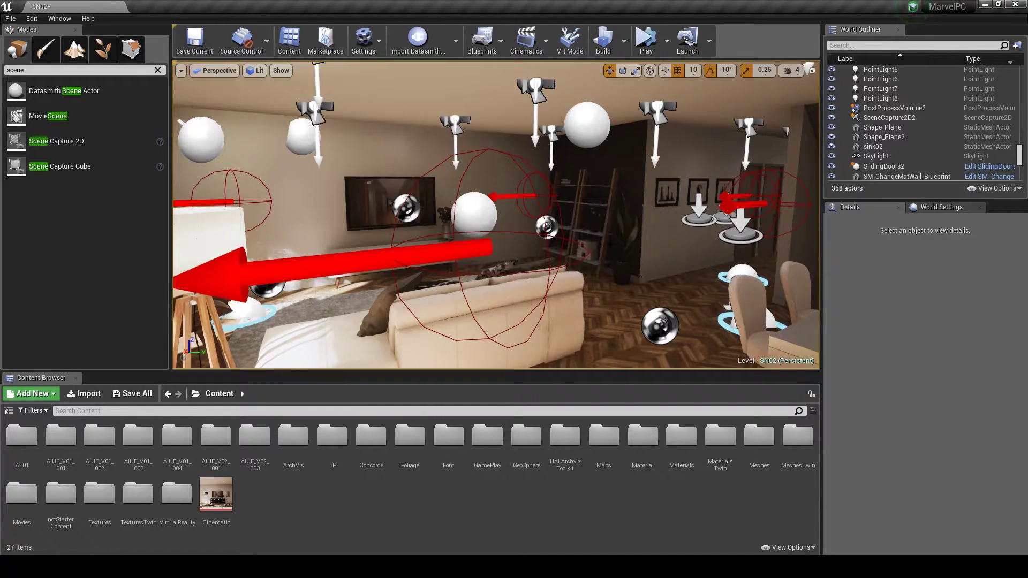
pyautogui.moveTo(634, 238); pyautogui.dragTo(634, 238, button='right')
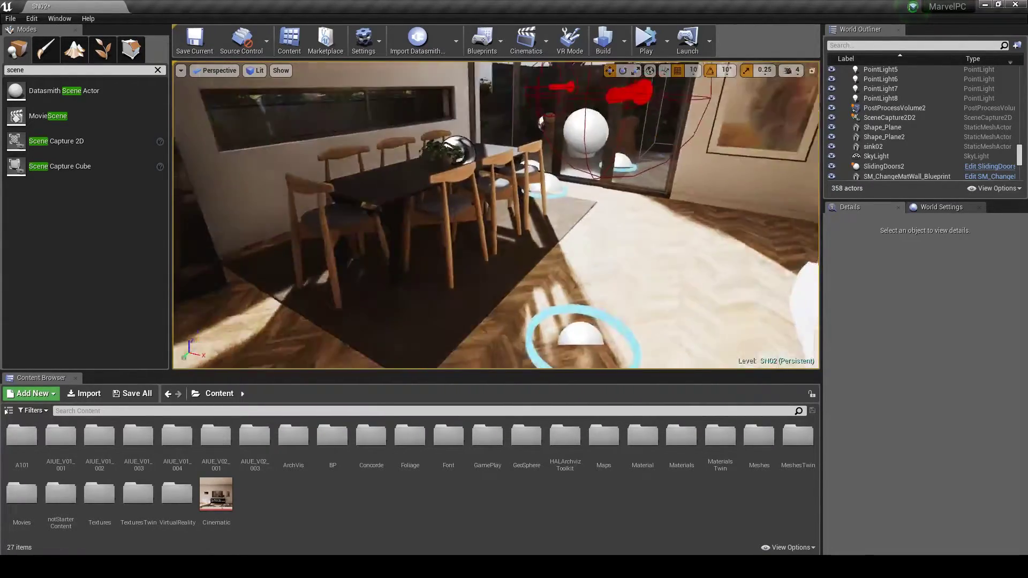
pyautogui.moveTo(634, 238); pyautogui.dragTo(634, 237, button='right')
pyautogui.click(158, 71)
pyautogui.write('scene')
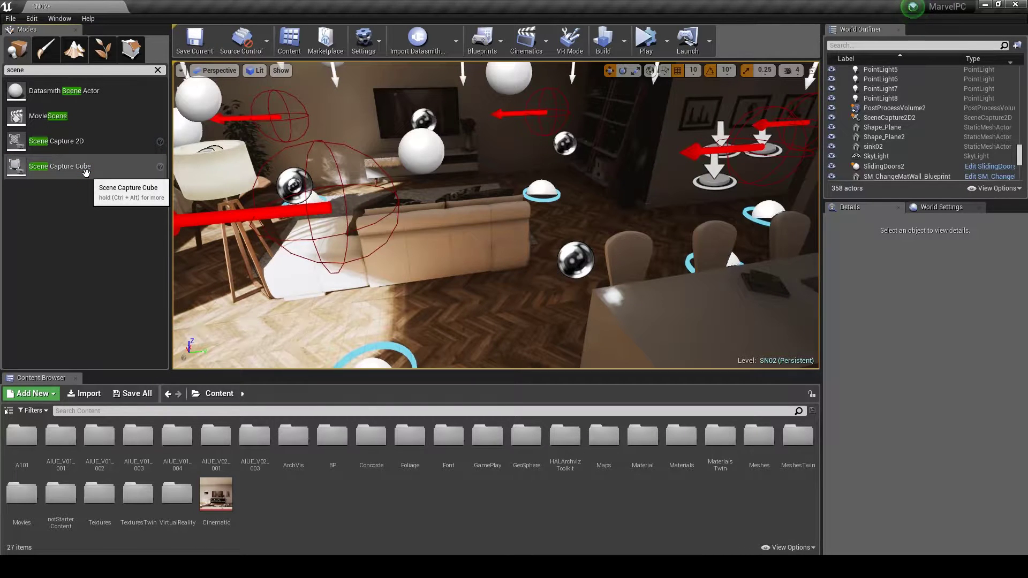
# Step: Place a new Scene Capture Cube above the sofa, rotated -90° on Z
pyautogui.moveTo(86, 174)
pyautogui.mouseDown()
pyautogui.moveTo(464, 338)
pyautogui.moveTo(374, 365)
pyautogui.mouseUp()
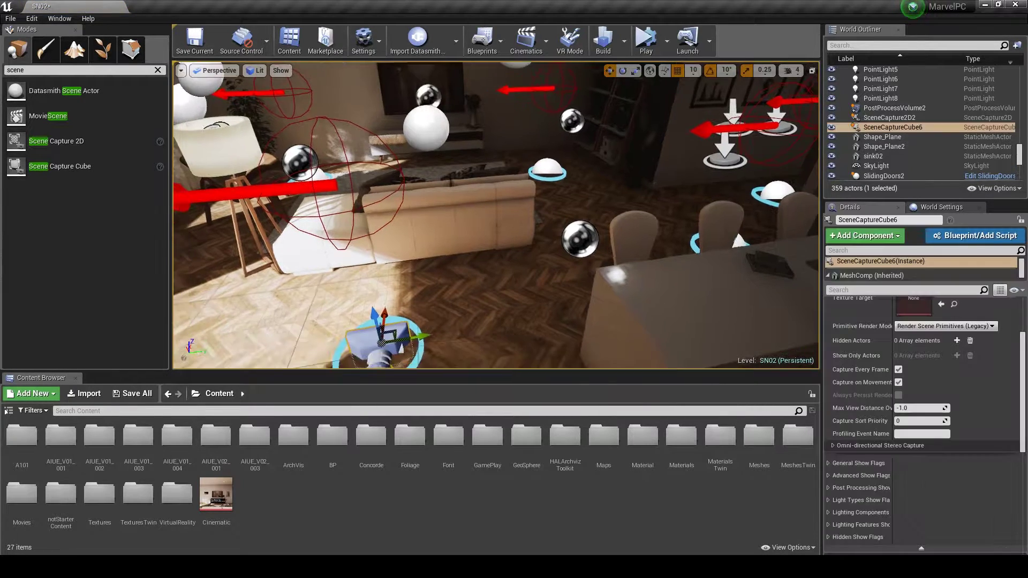
pyautogui.press('f')
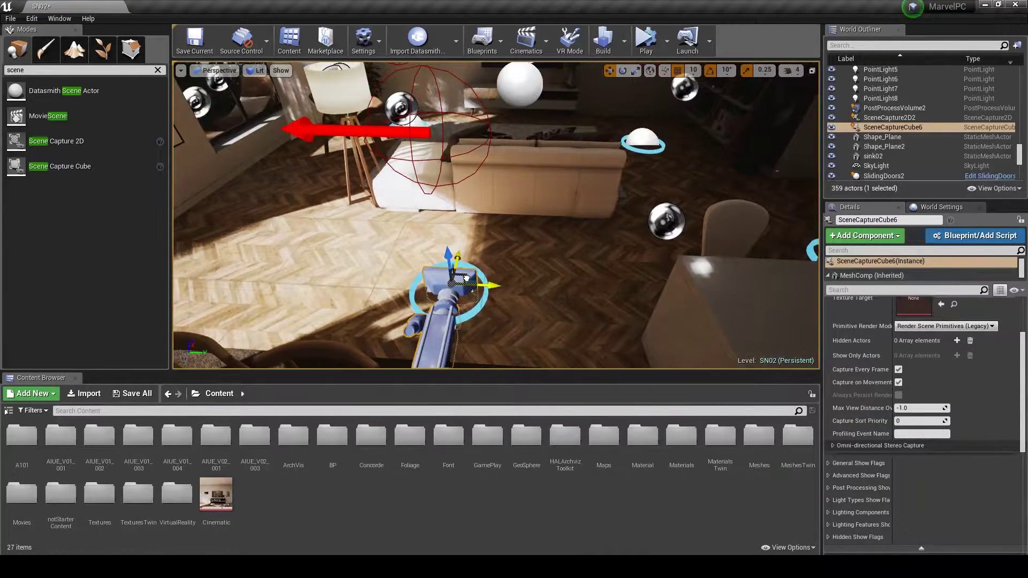
pyautogui.moveTo(453, 283); pyautogui.dragTo(433, 122)
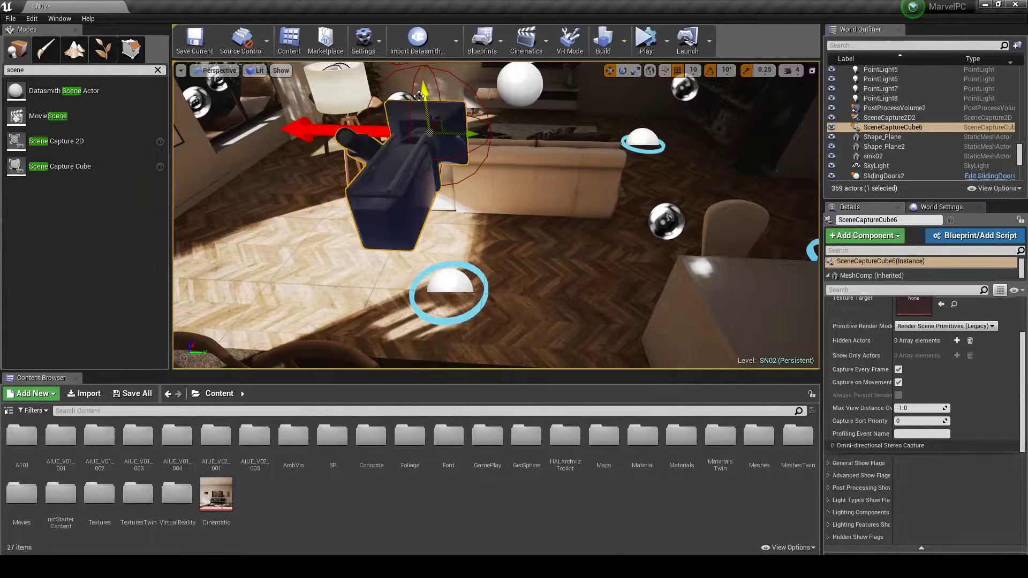
pyautogui.press('e')
pyautogui.moveTo(449, 149); pyautogui.dragTo(378, 137)
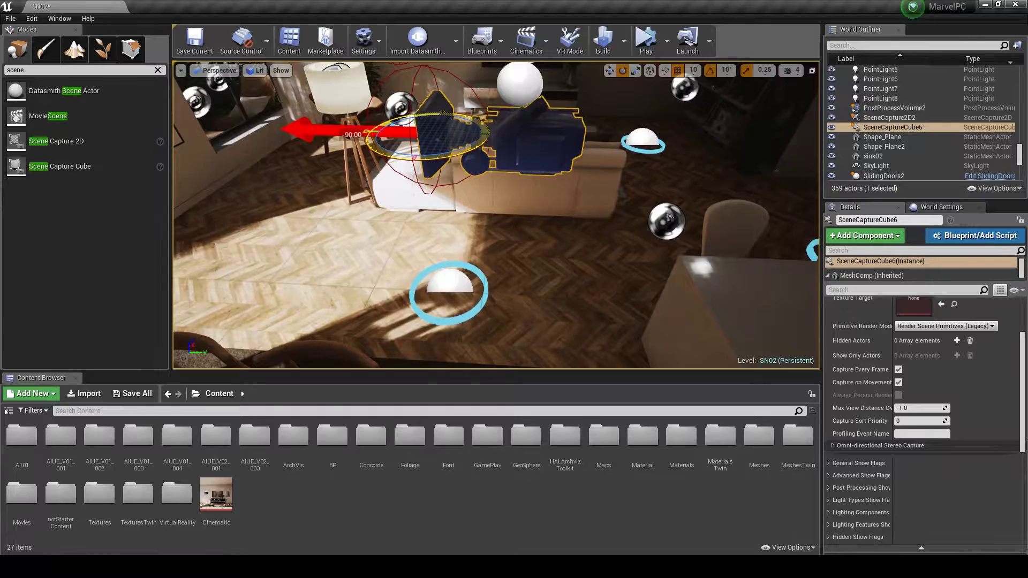
pyautogui.moveTo(497, 215); pyautogui.dragTo(497, 216, button='right')
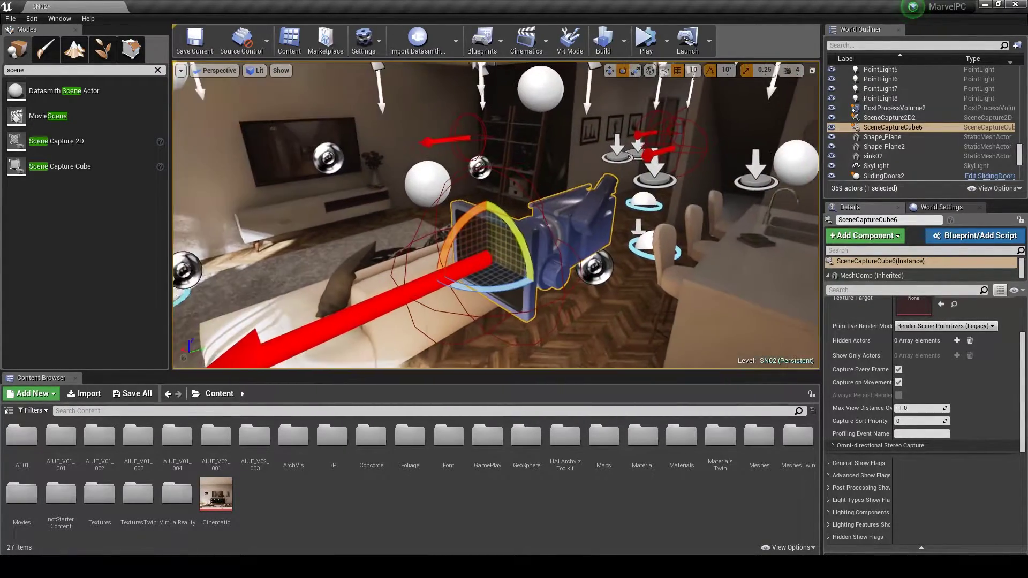
pyautogui.moveTo(476, 153); pyautogui.dragTo(477, 154, button='right')
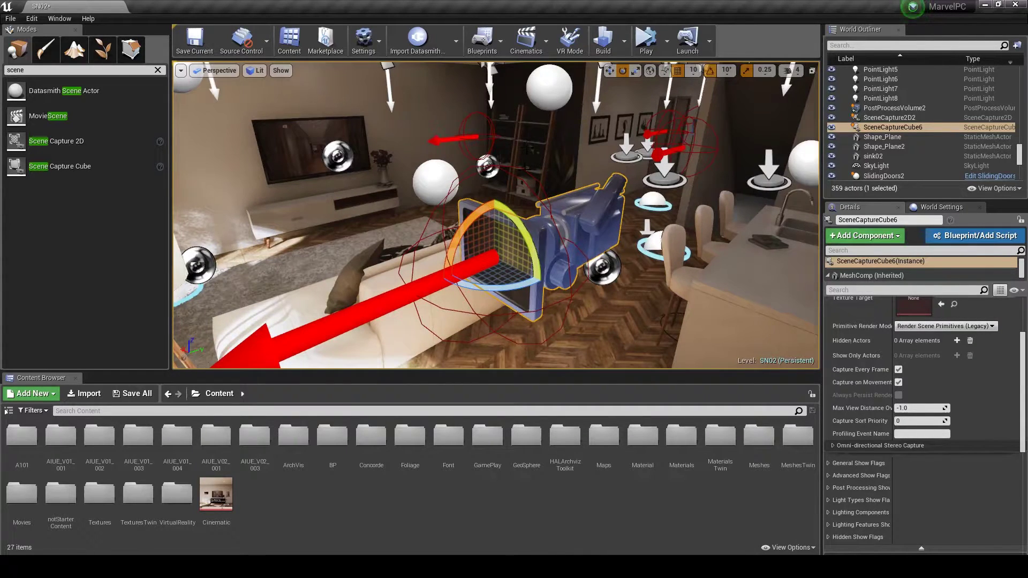
pyautogui.moveTo(594, 210); pyautogui.dragTo(594, 210, button='right')
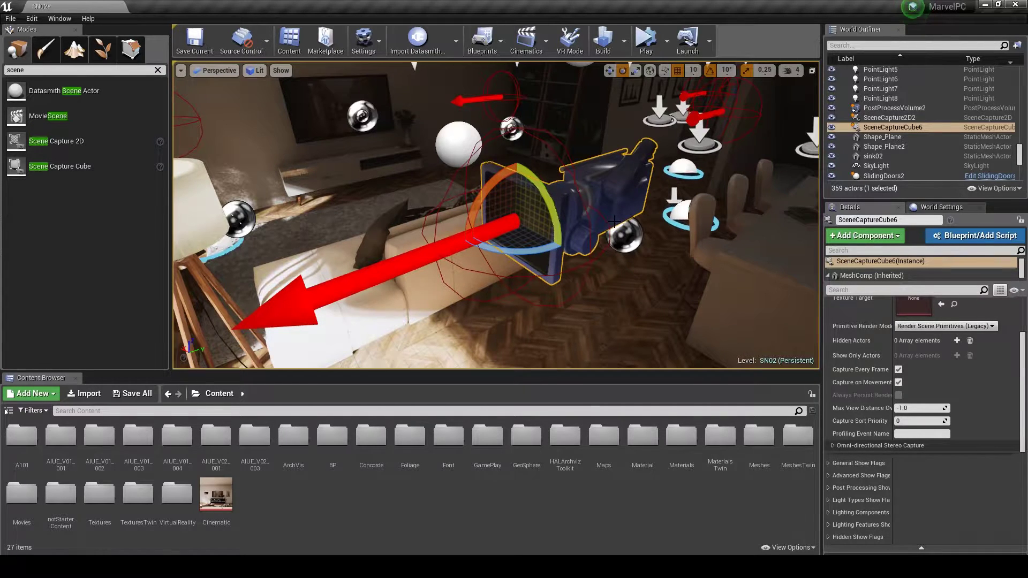
pyautogui.moveTo(613, 222); pyautogui.dragTo(614, 222, button='right')
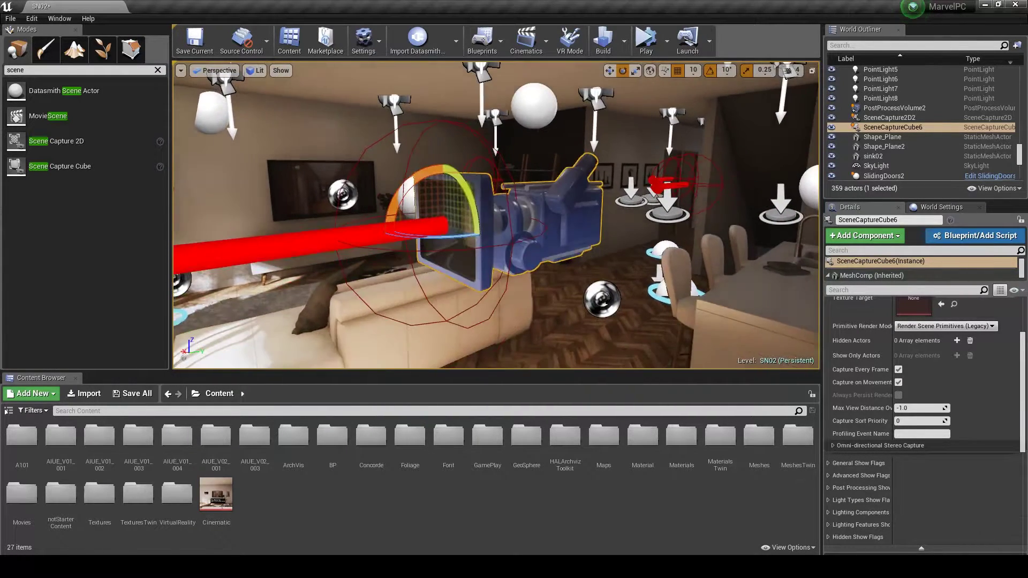
pyautogui.scroll(3, 924, 386)
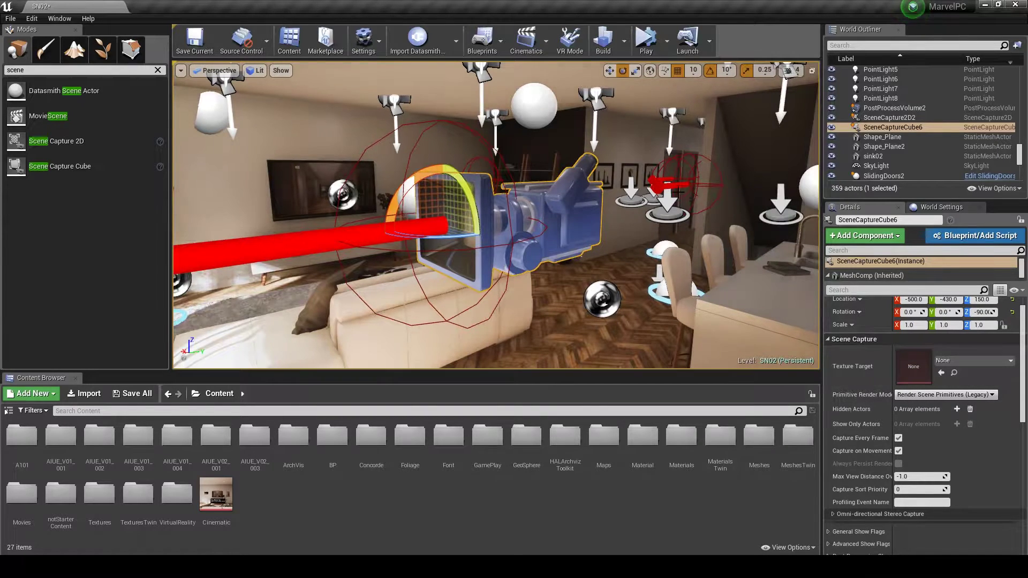
# Step: Add a Cube Render Target named RT_VR_1 and set it as the capture's Texture Target
pyautogui.rightClick(286, 494)
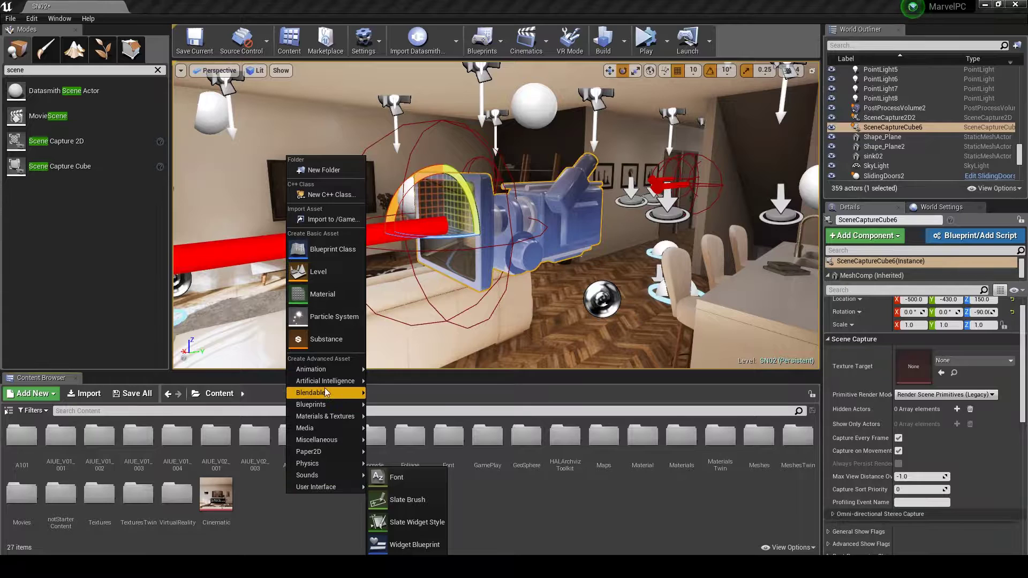
pyautogui.moveTo(324, 416)
pyautogui.click(441, 366)
pyautogui.write('RT_VR_1')
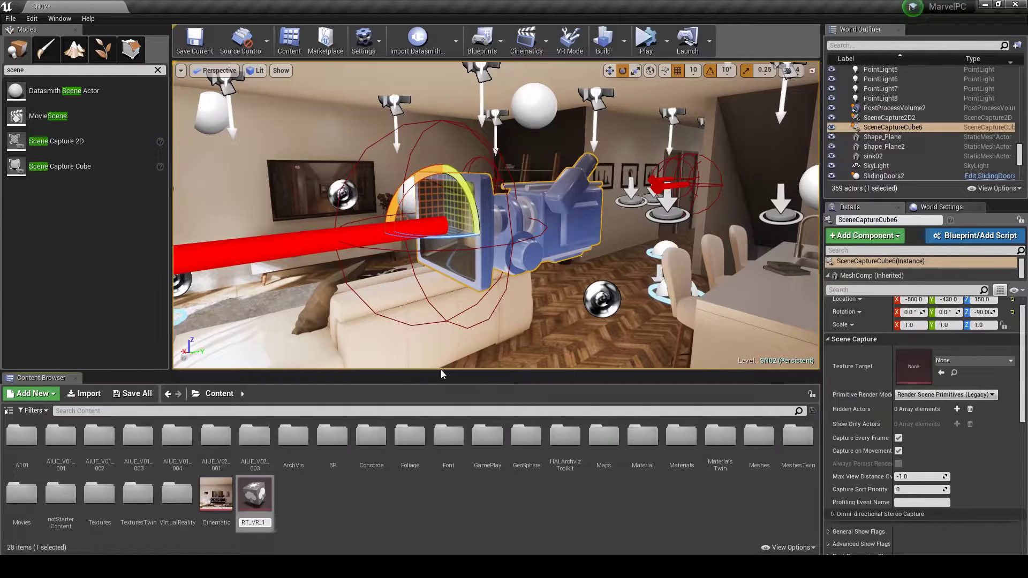
pyautogui.press('Return')
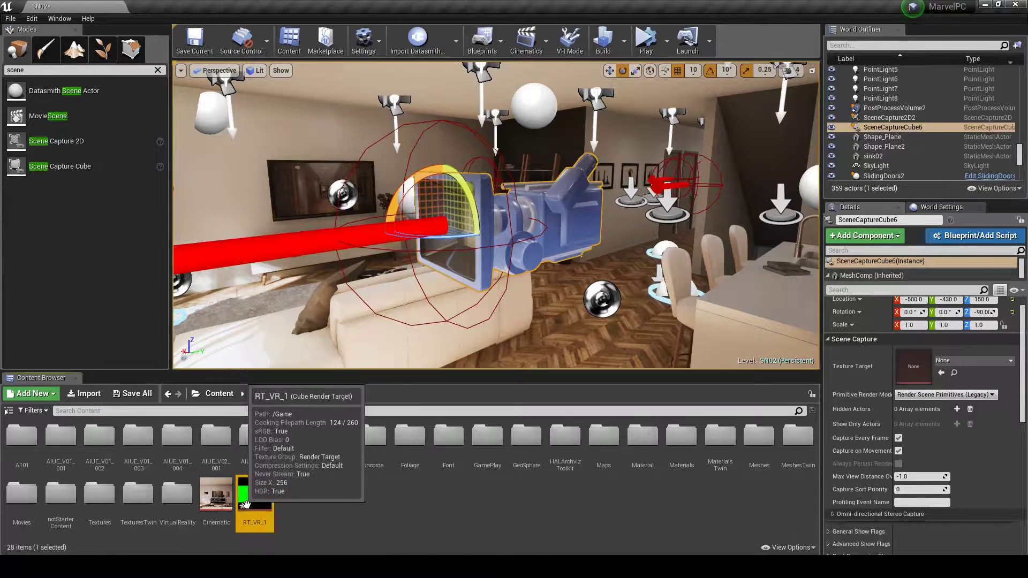
pyautogui.click(566, 201)
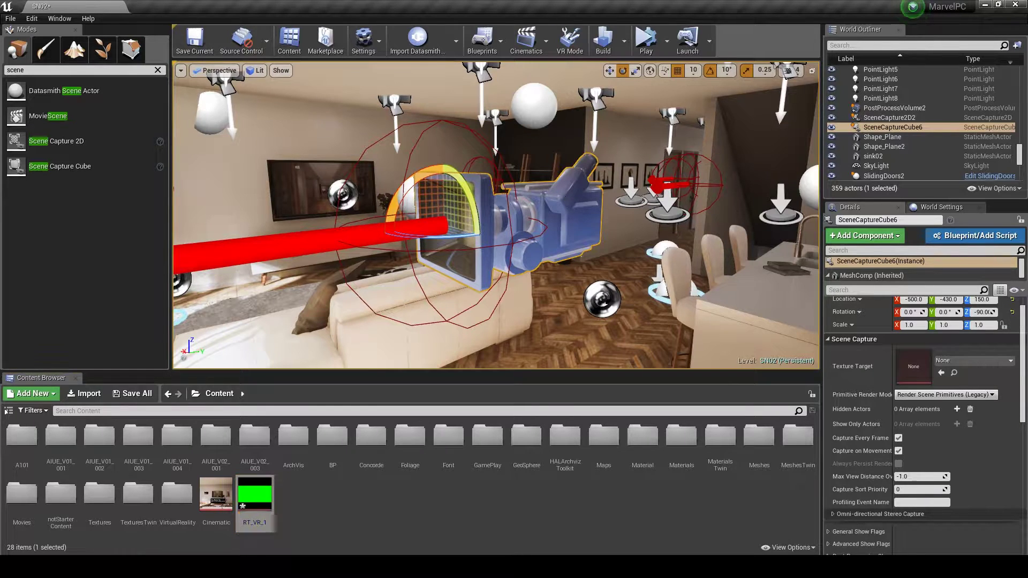
pyautogui.press('w')
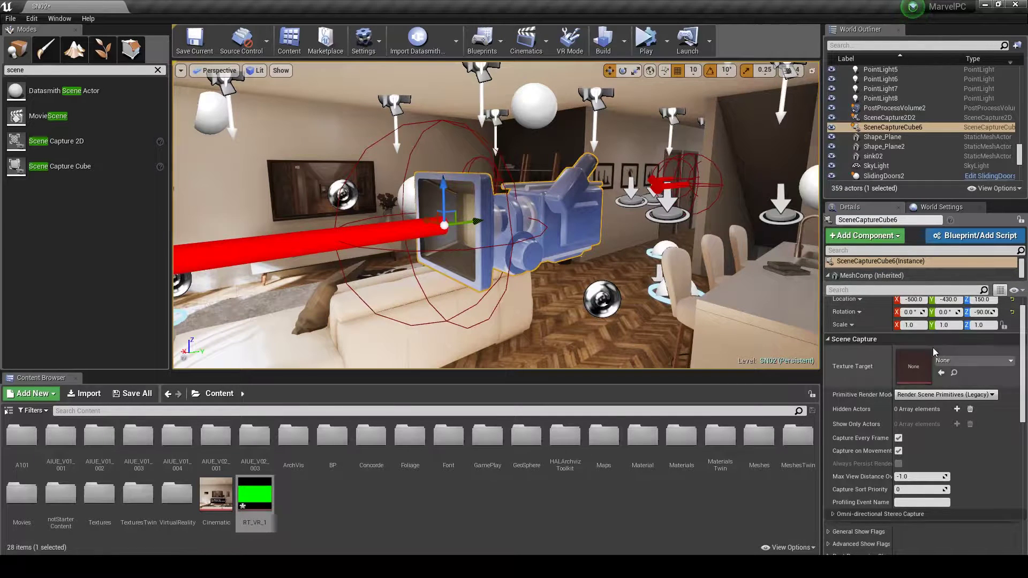
pyautogui.click(941, 375)
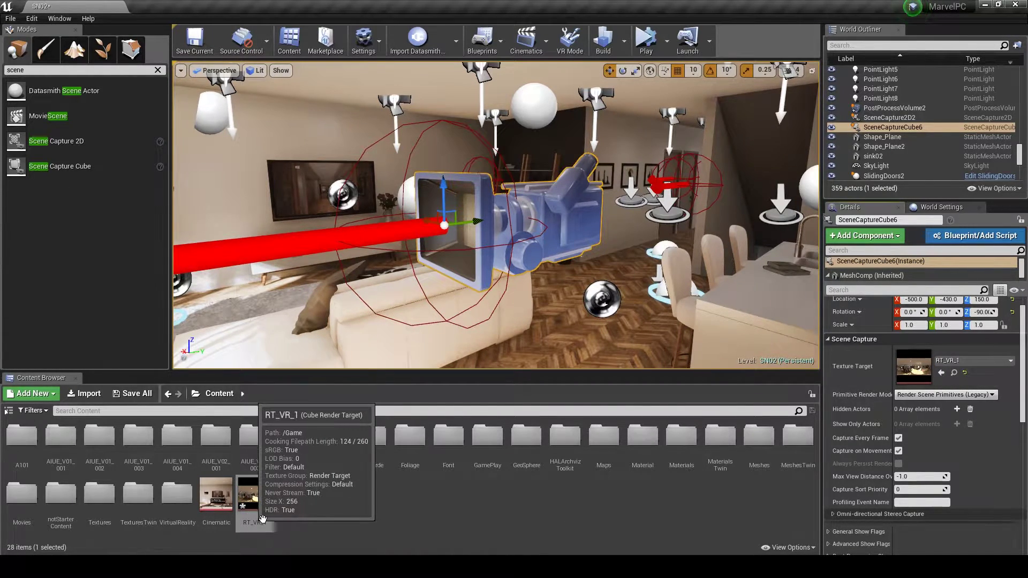
# Step: Change RT_VR_1's Size X from 256 to 2048 in its texture editor
pyautogui.doubleClick(254, 494)
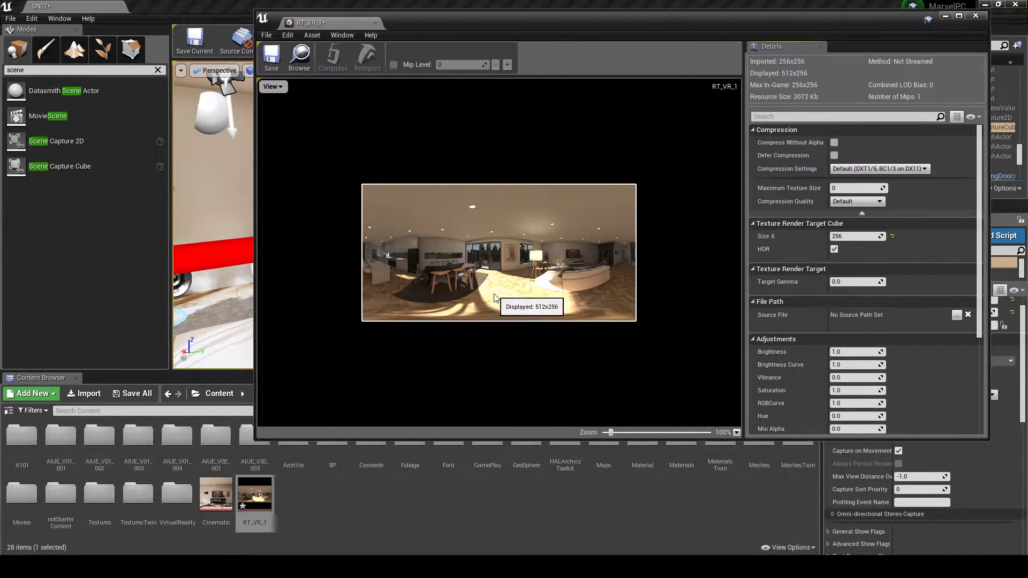
pyautogui.click(858, 236)
pyautogui.write('2048')
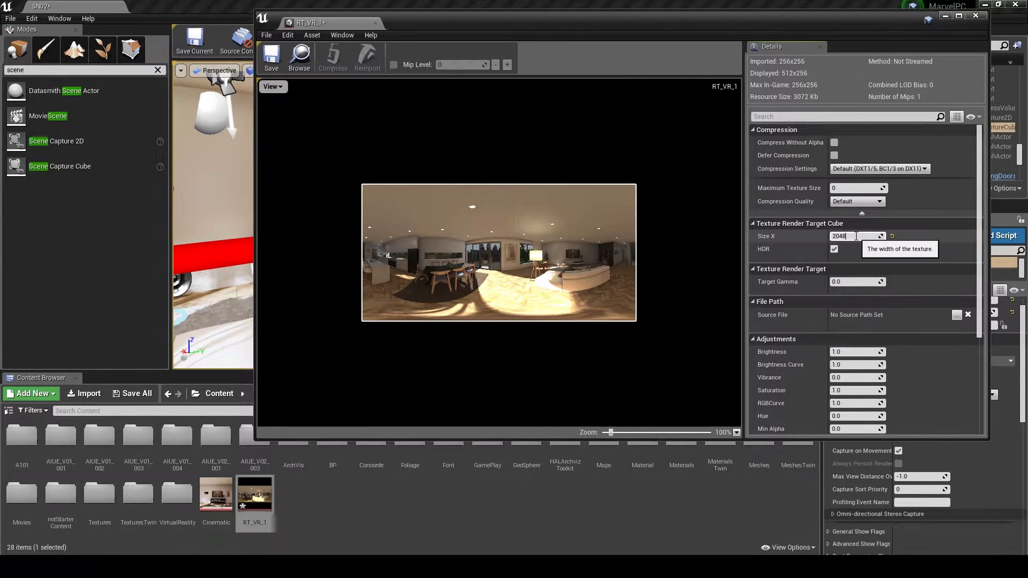
pyautogui.press('Return')
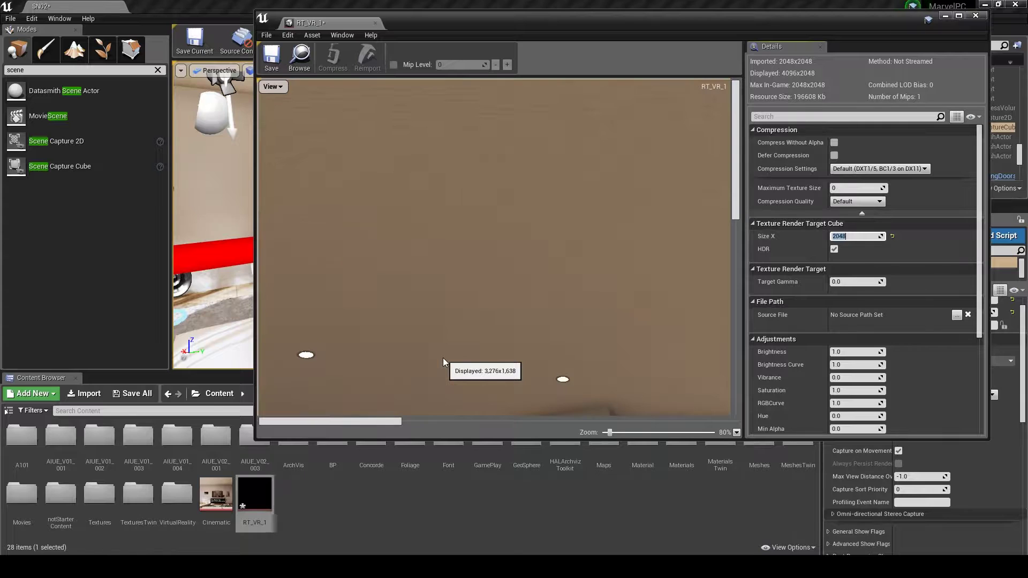
pyautogui.scroll(-2, 443, 357)
pyautogui.scroll(-2, 443, 357)
pyautogui.scroll(2, 442, 358)
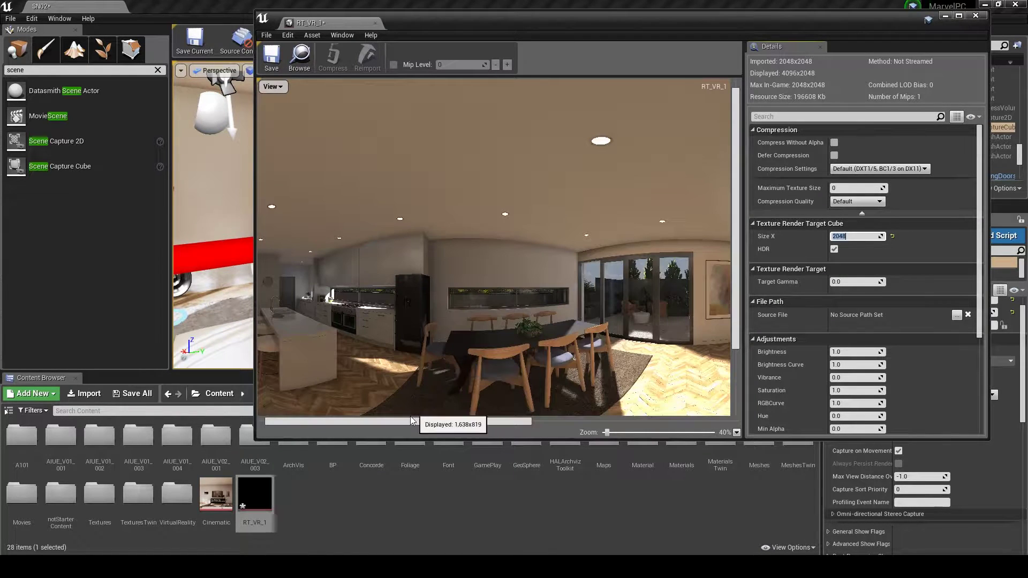
pyautogui.moveTo(412, 421); pyautogui.dragTo(528, 424)
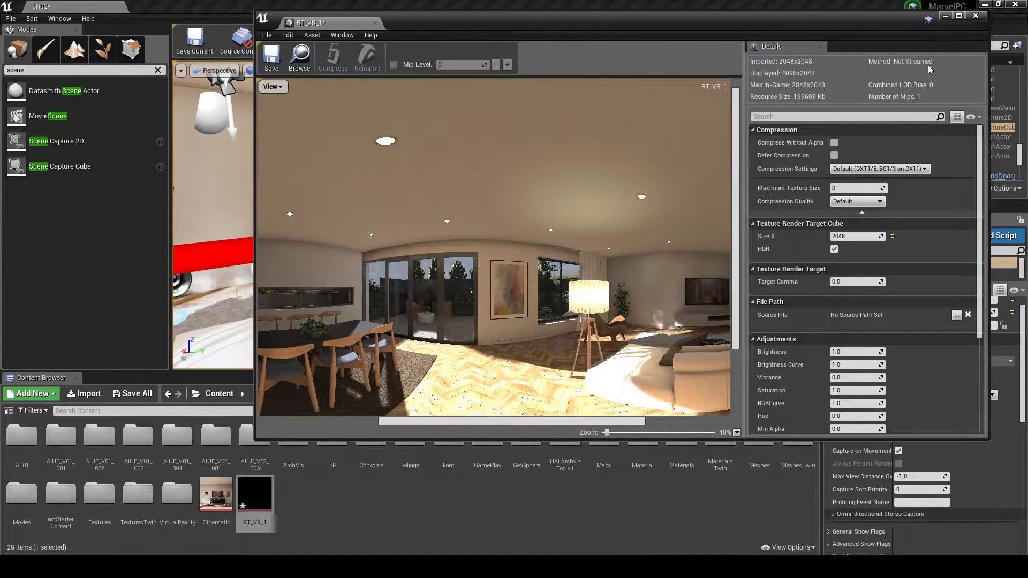
# Step: Uncheck Capture Every Frame on SceneCaptureCube6 while orbiting the living room
pyautogui.click(976, 17)
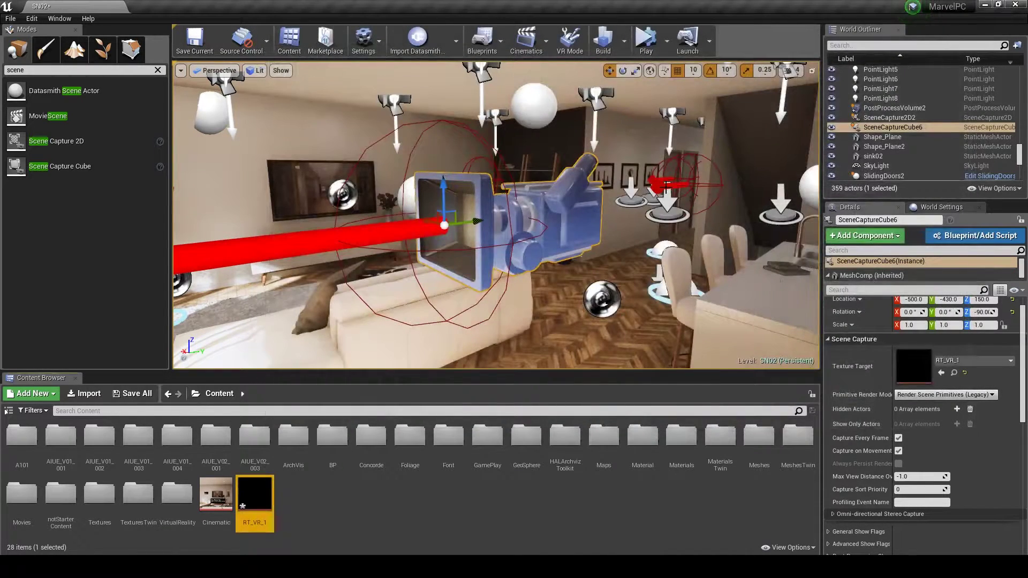
pyautogui.moveTo(496, 216); pyautogui.dragTo(496, 215, button='right')
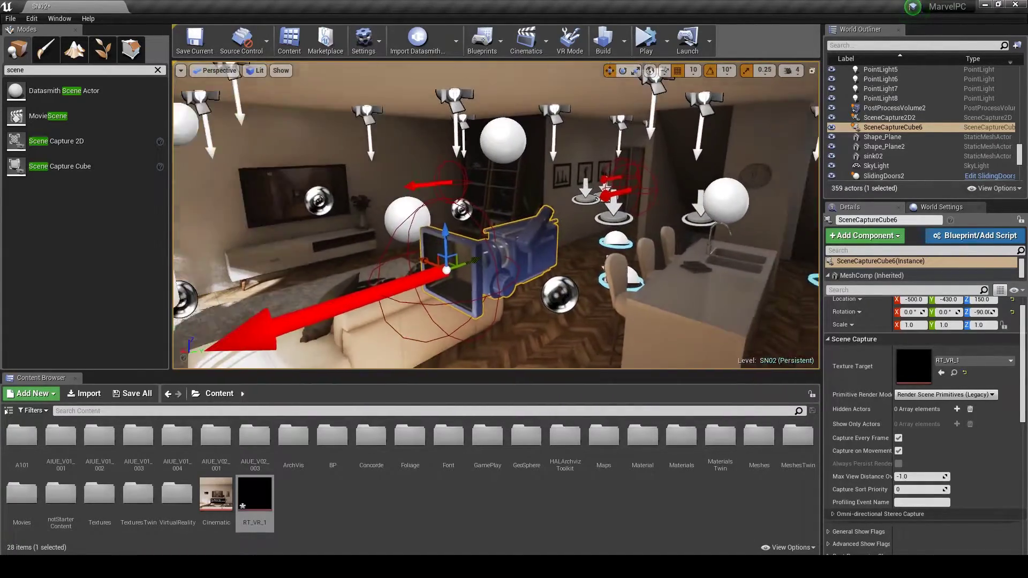
pyautogui.moveTo(497, 215); pyautogui.dragTo(497, 215, button='right')
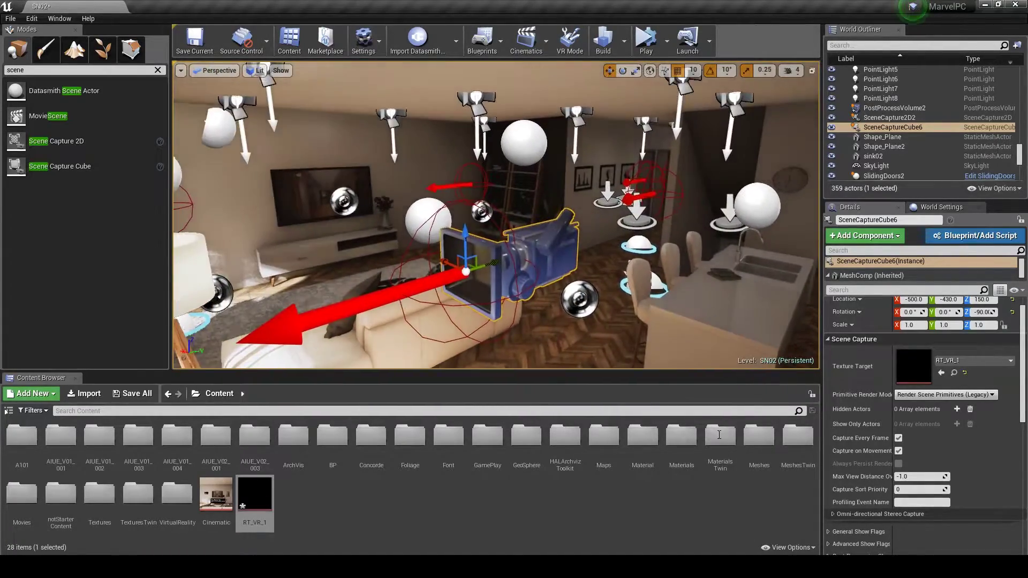
pyautogui.click(898, 439)
pyautogui.moveTo(496, 215); pyautogui.dragTo(496, 216, button='right')
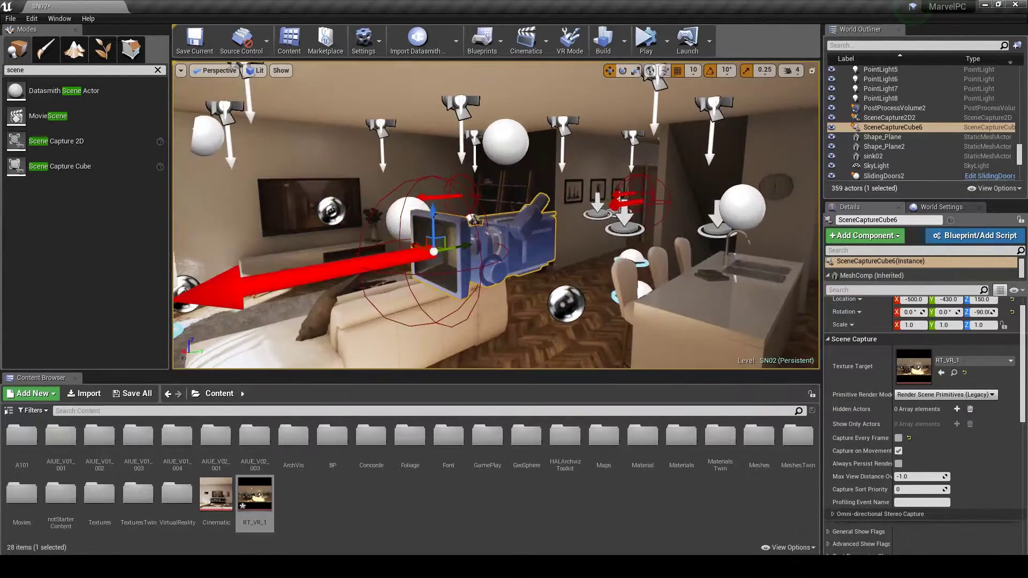
pyautogui.moveTo(498, 240); pyautogui.dragTo(475, 229, button='right')
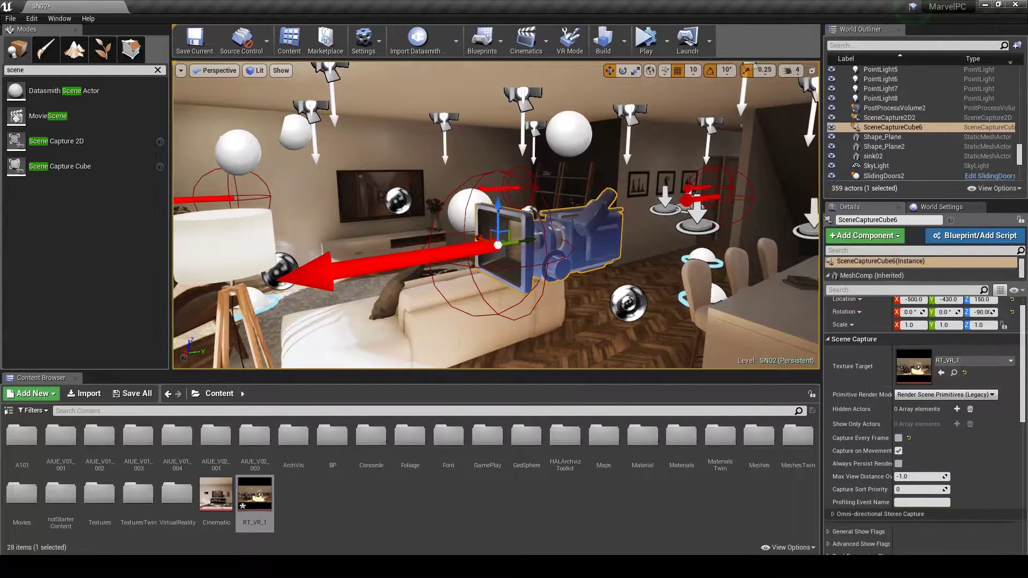
pyautogui.click(898, 438)
pyautogui.doubleClick(251, 498)
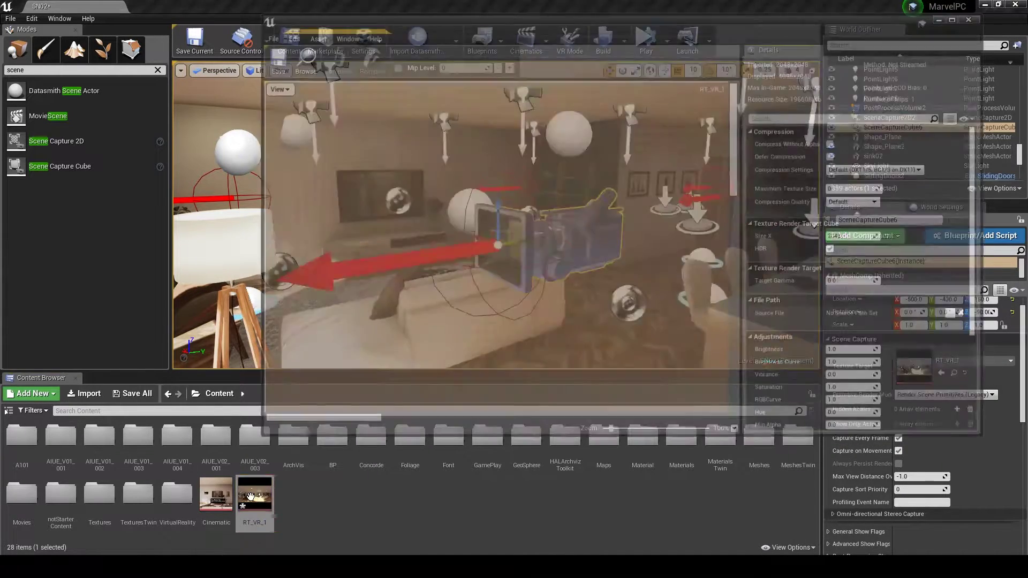
pyautogui.scroll(-2, 385, 334)
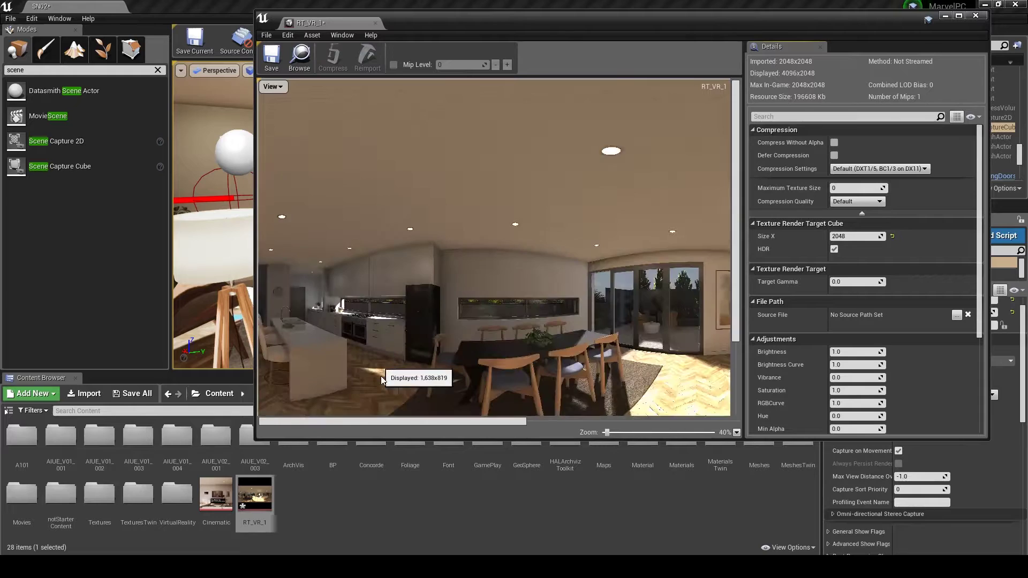
pyautogui.moveTo(441, 420); pyautogui.dragTo(524, 421)
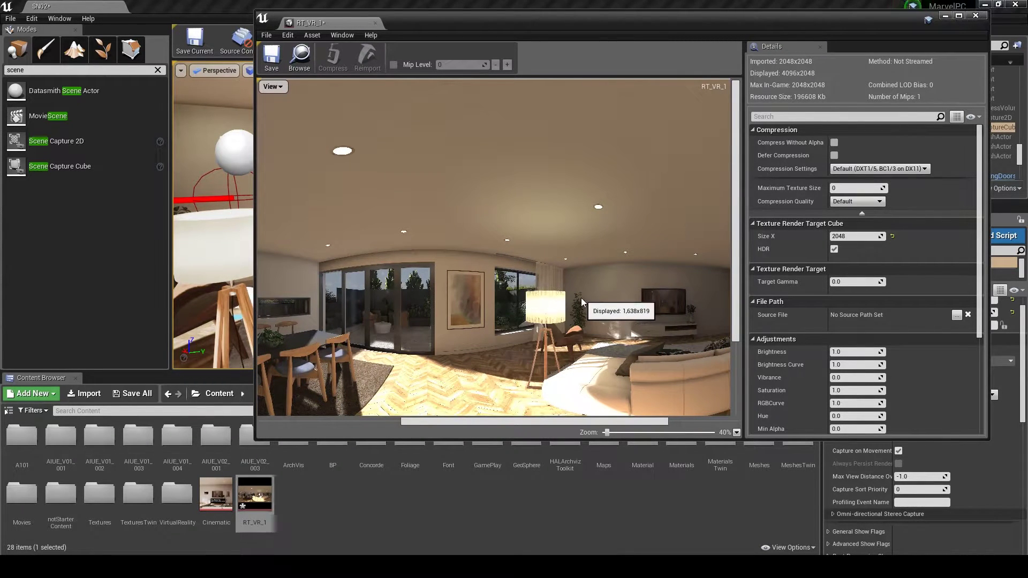
pyautogui.click(946, 16)
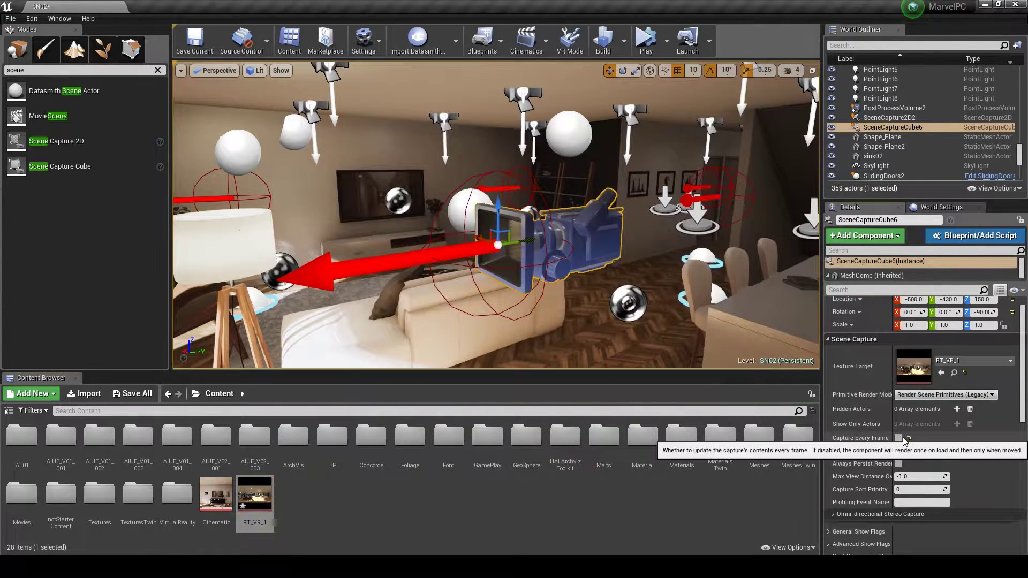
# Step: Expand the Post Processing, Light Types, General, Advanced, Lighting Components and Lighting Features show flags
pyautogui.moveTo(672, 291); pyautogui.dragTo(627, 289, button='right')
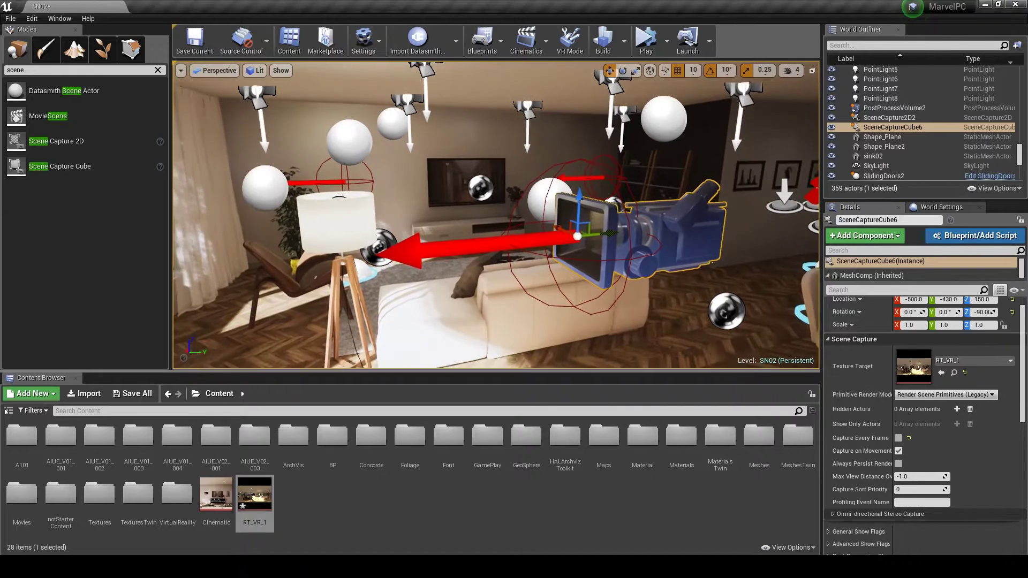
pyautogui.scroll(-2, 897, 425)
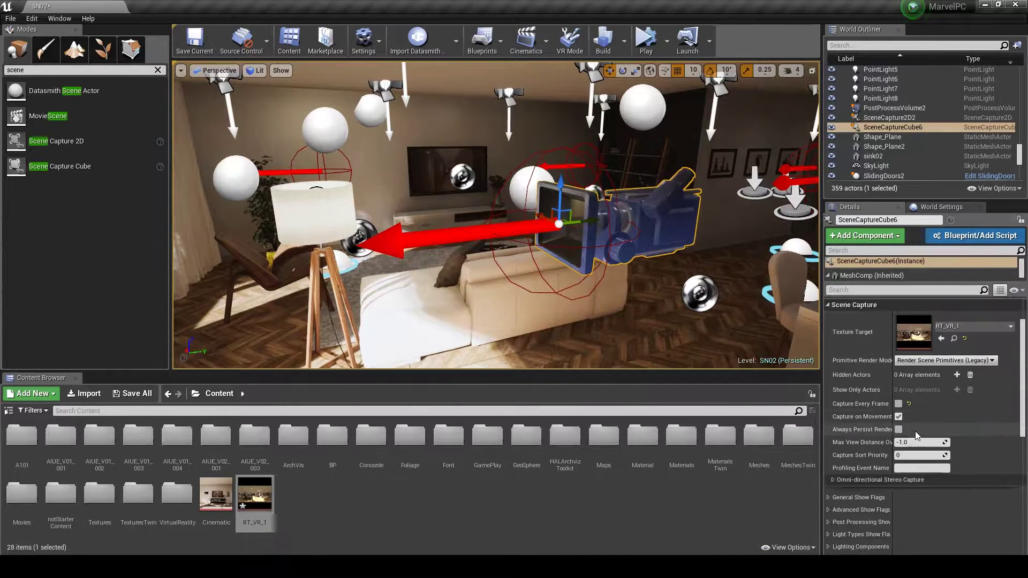
pyautogui.scroll(-2, 897, 426)
pyautogui.scroll(-1, 896, 419)
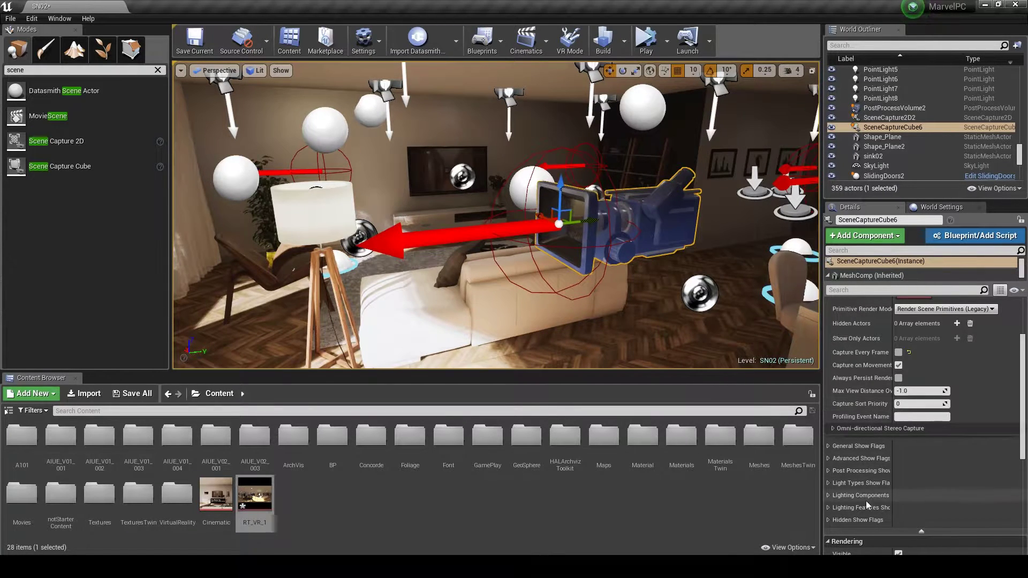
pyautogui.click(830, 471)
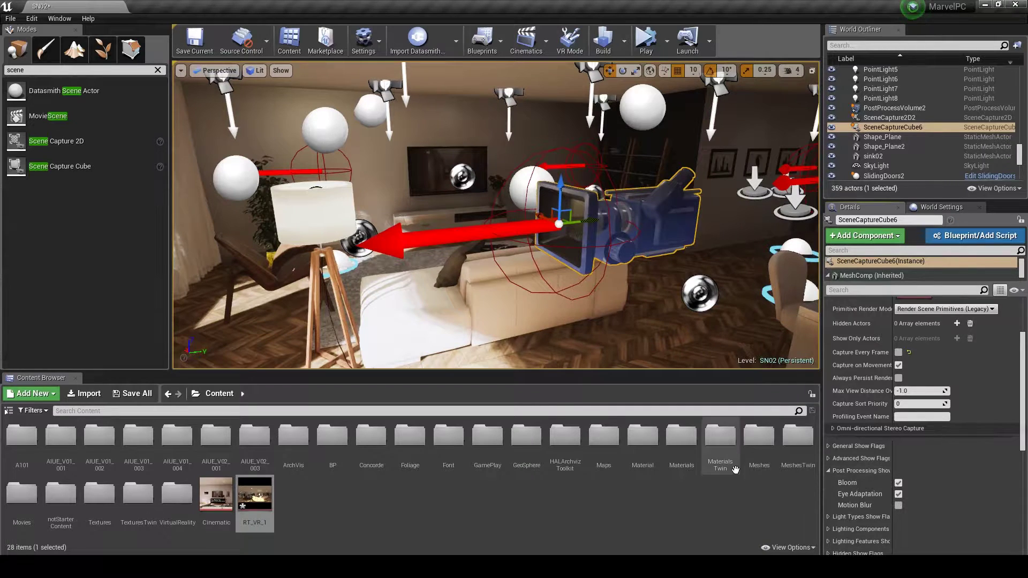
pyautogui.click(829, 517)
pyautogui.scroll(-2, 828, 490)
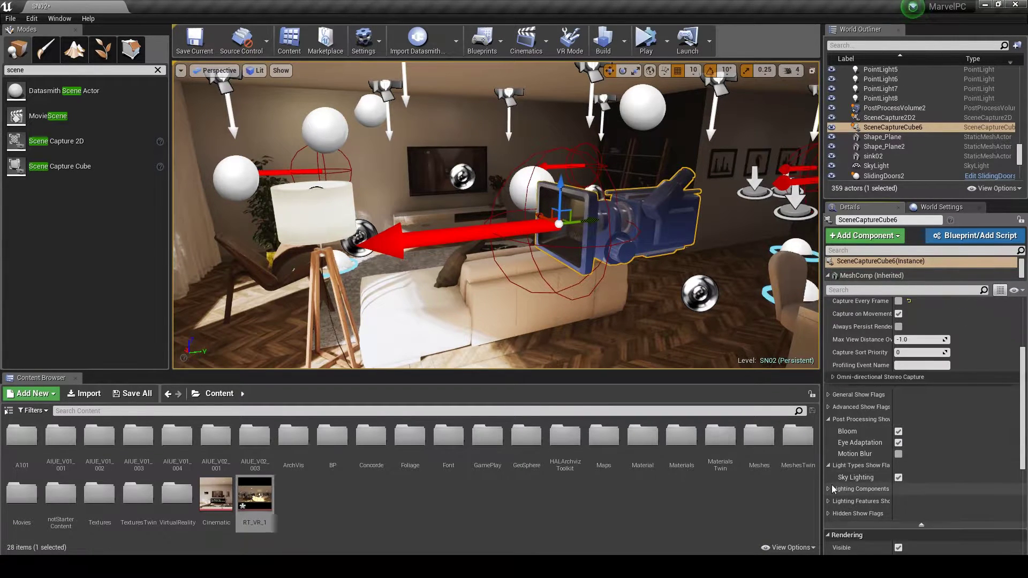
pyautogui.click(828, 408)
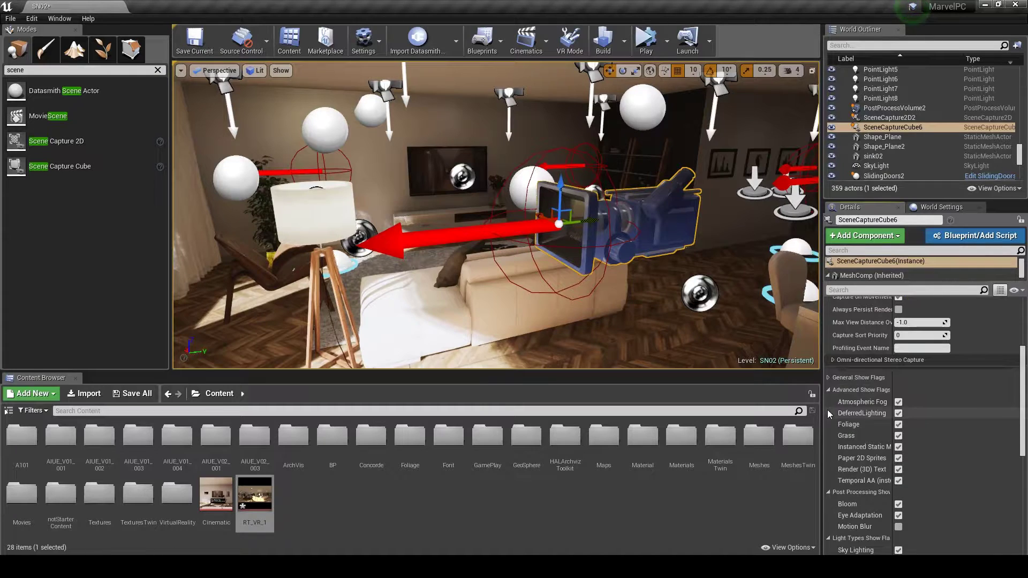
pyautogui.click(829, 378)
pyautogui.scroll(-5, 836, 394)
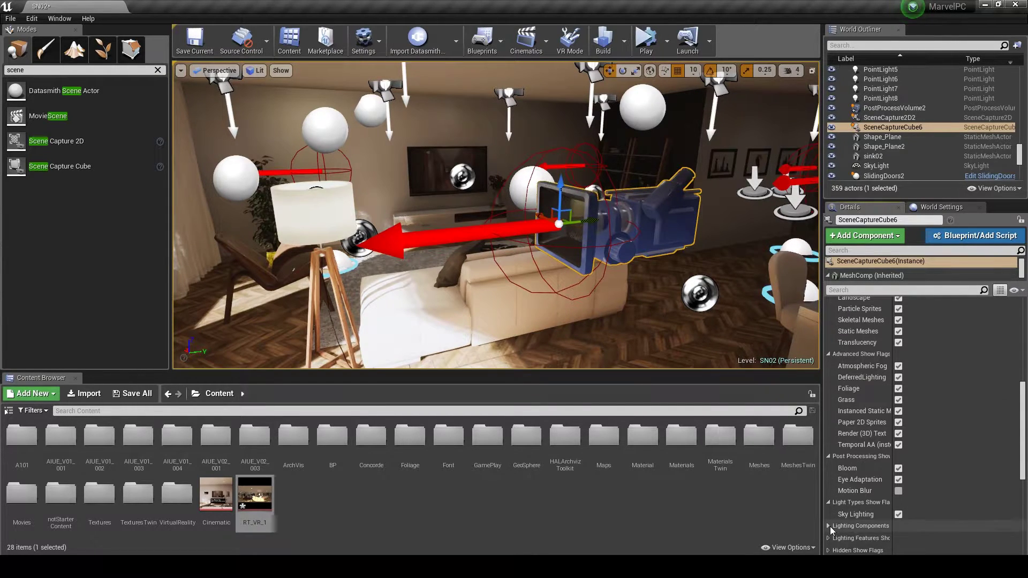
pyautogui.click(828, 526)
pyautogui.scroll(-2, 828, 526)
pyautogui.click(828, 511)
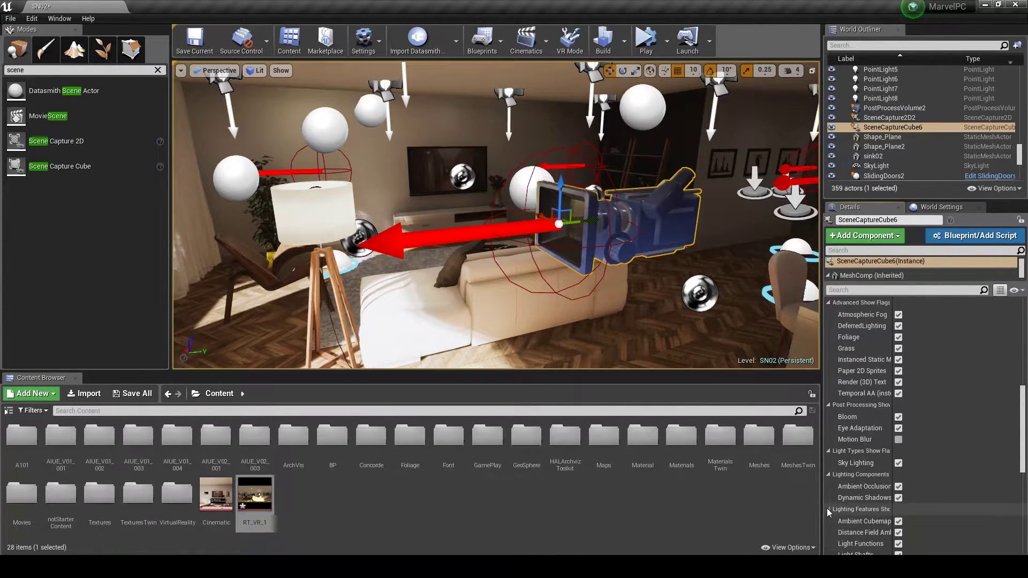
pyautogui.scroll(-2, 828, 508)
pyautogui.scroll(-1, 829, 504)
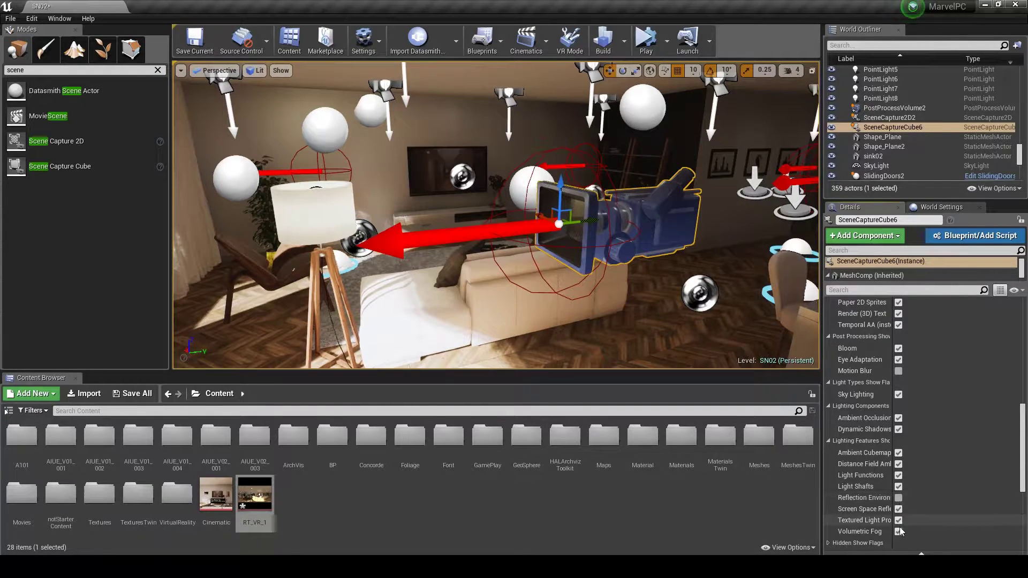
pyautogui.scroll(2, 897, 487)
pyautogui.scroll(2, 902, 483)
pyautogui.scroll(2, 902, 482)
pyautogui.scroll(2, 903, 482)
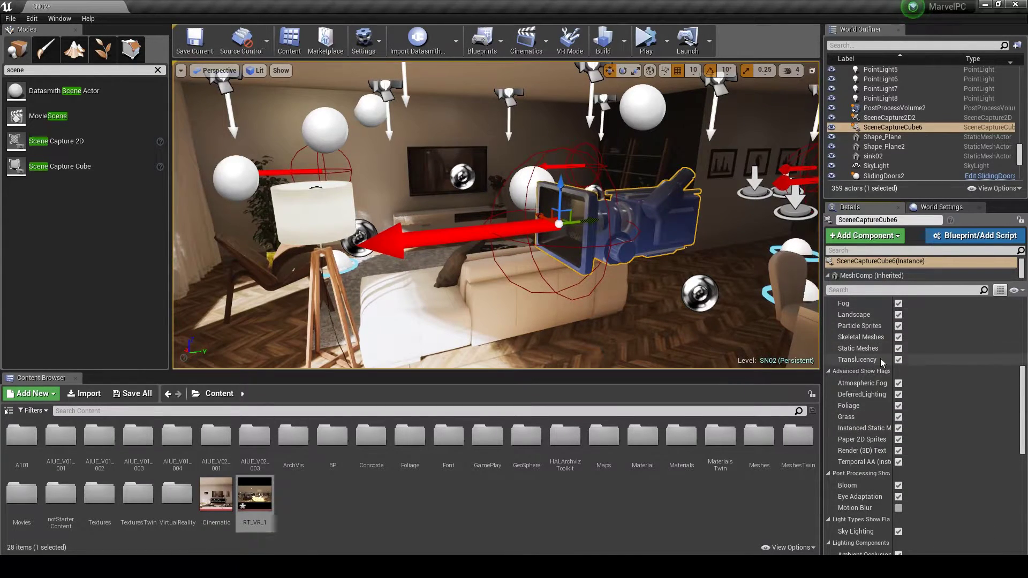
pyautogui.scroll(3, 866, 351)
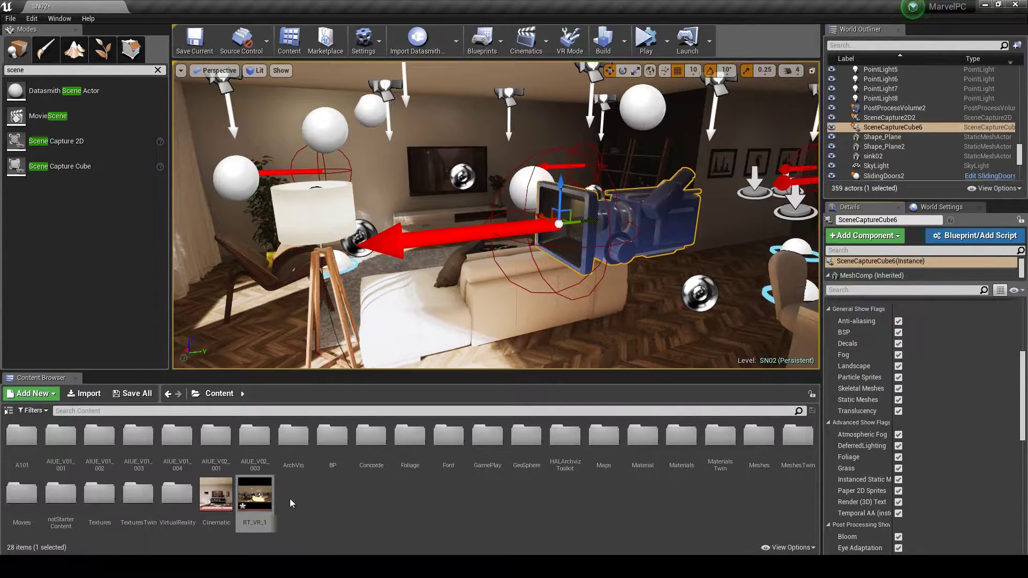
# Step: Export RT_VR_1 as an HDR file to the Desktop, overwriting the existing RT_VR_1
pyautogui.rightClick(248, 494)
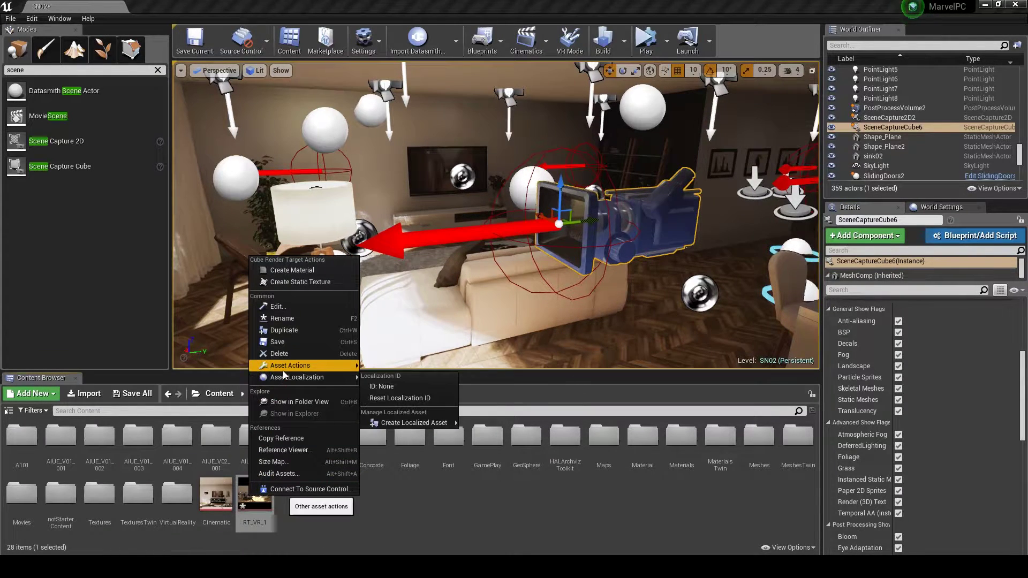
pyautogui.moveTo(288, 366)
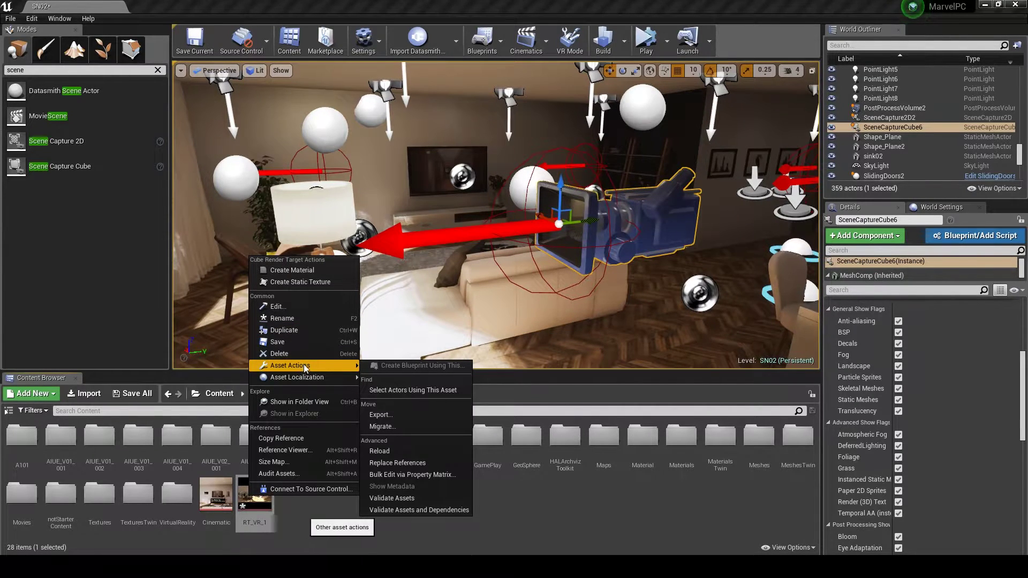
pyautogui.click(388, 413)
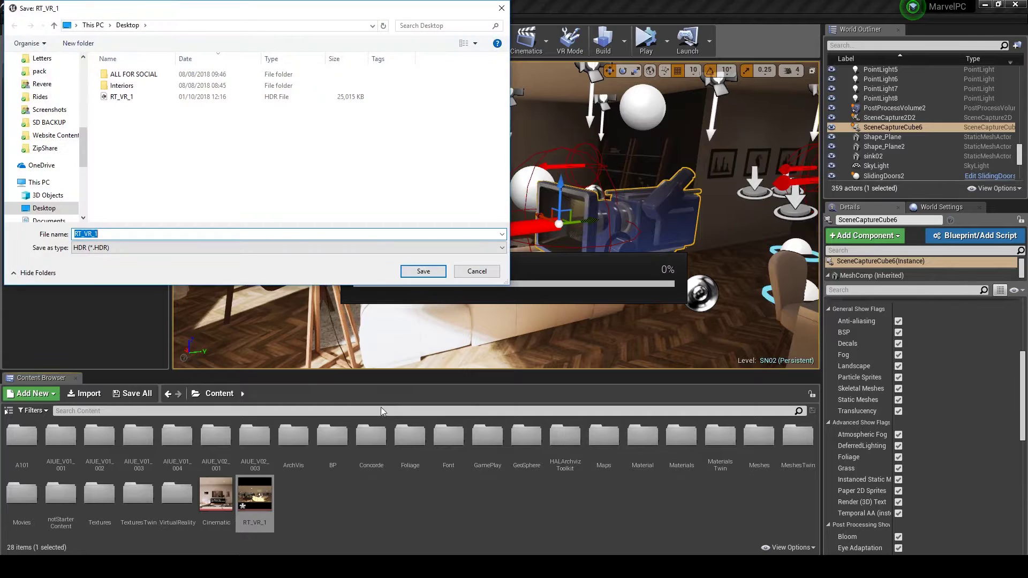
pyautogui.click(141, 98)
pyautogui.click(423, 271)
pyautogui.click(536, 284)
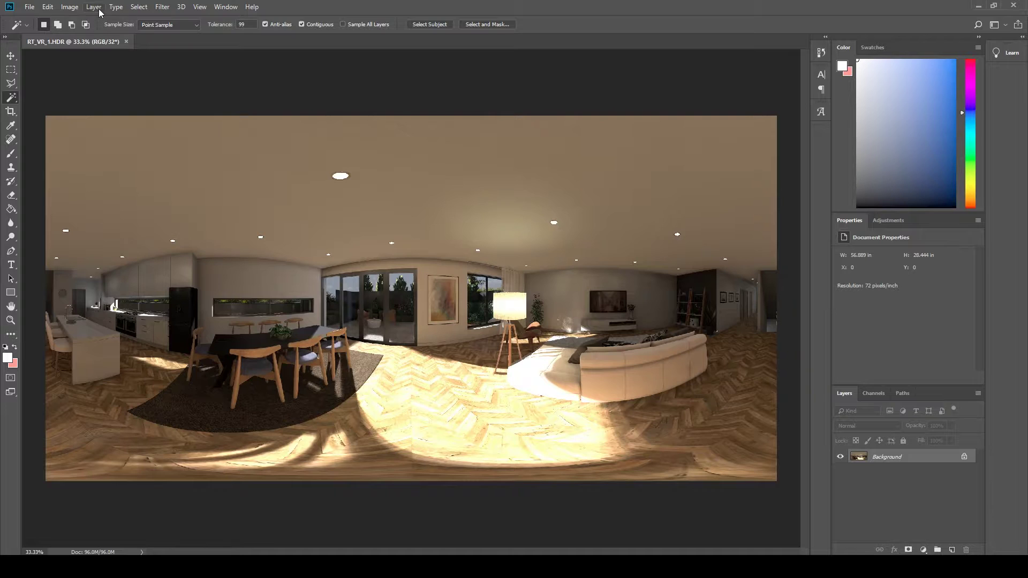
# Step: Convert the panorama to 8 Bits/Channel with Exposure and Gamma toning (exposure 0, gamma 1)
pyautogui.click(69, 6)
pyautogui.moveTo(112, 19)
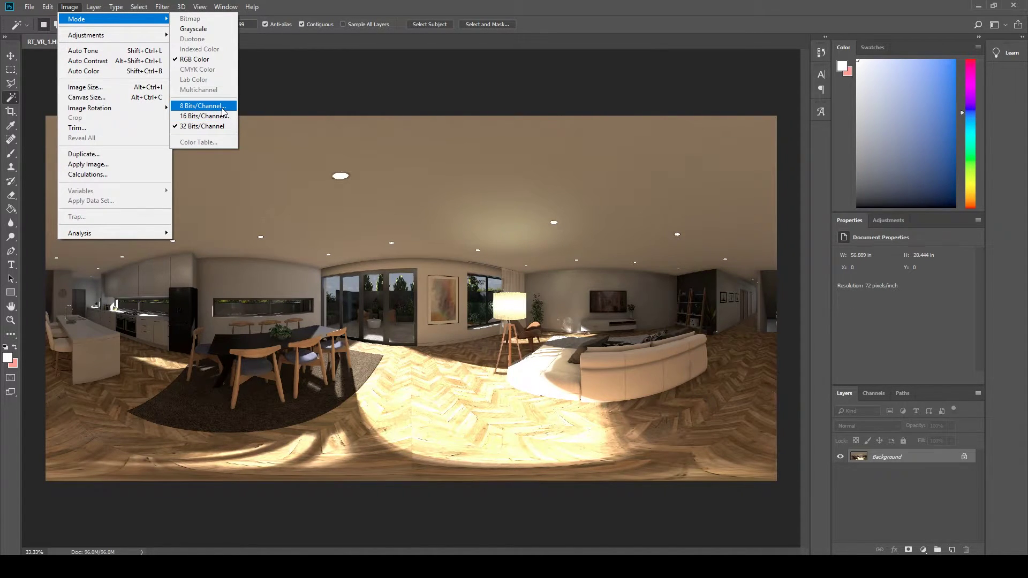
pyautogui.click(203, 106)
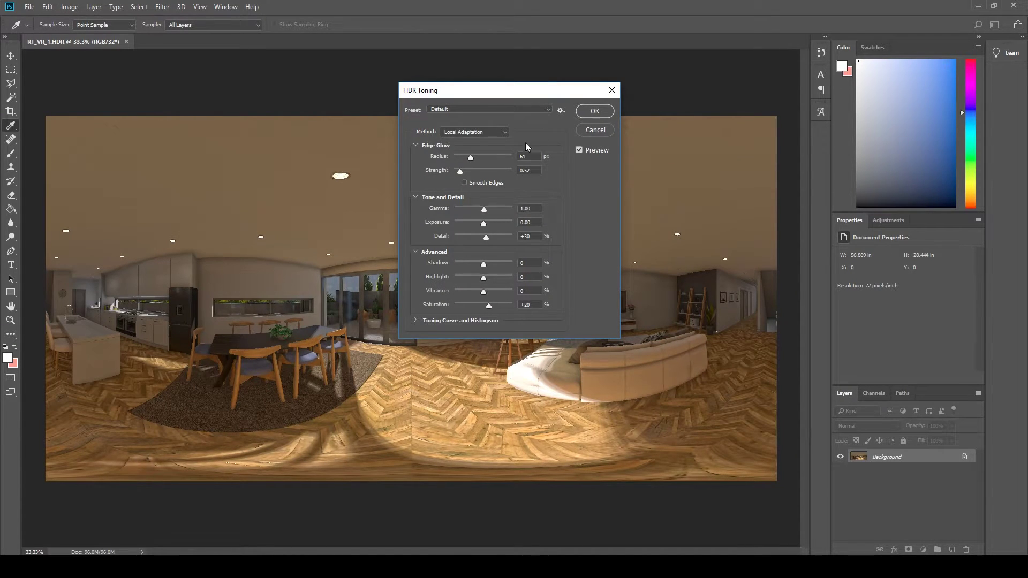
pyautogui.click(579, 152)
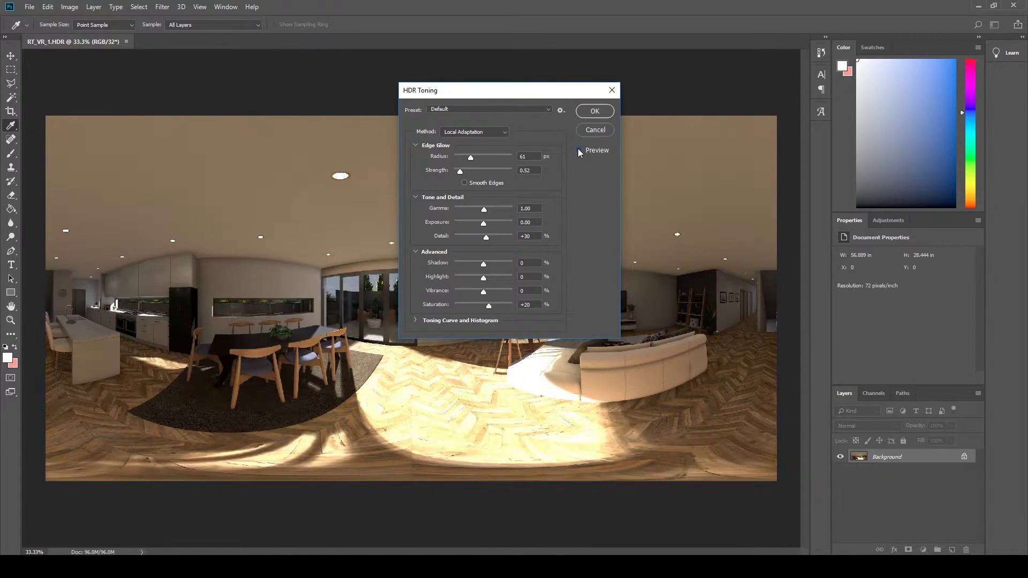
pyautogui.click(580, 151)
pyautogui.click(579, 151)
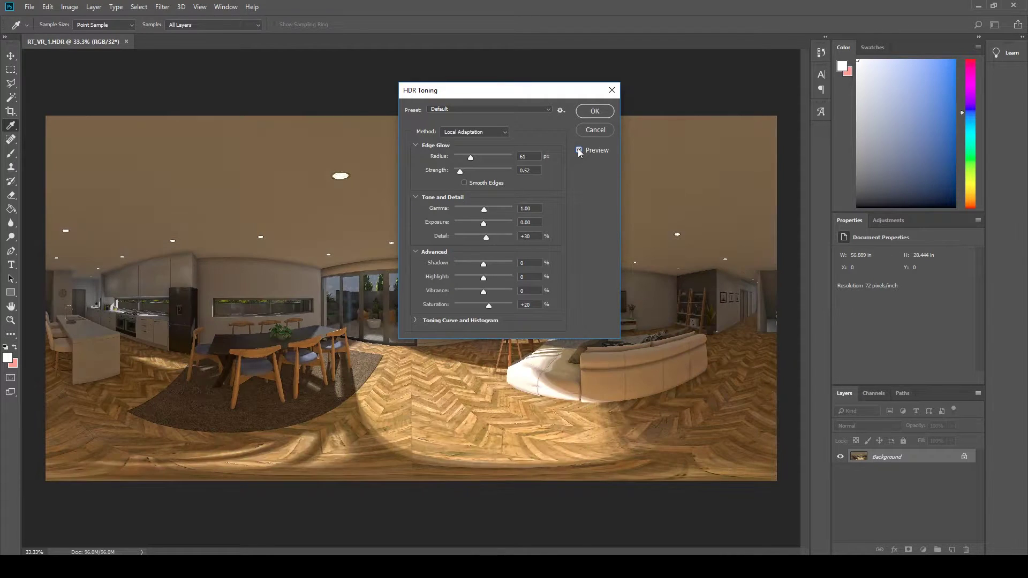
pyautogui.click(479, 133)
pyautogui.click(481, 143)
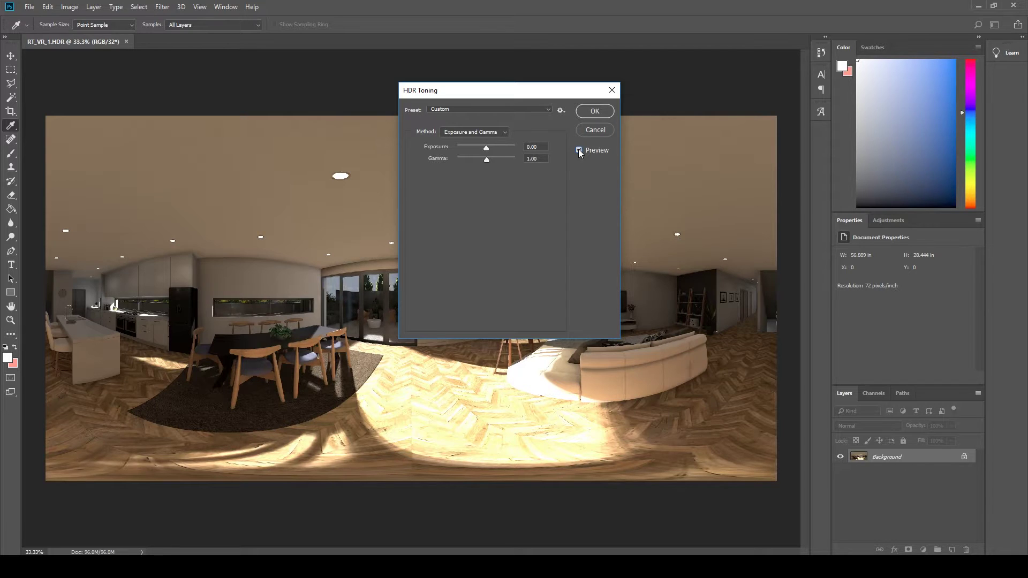
# Step: Save the panorama to the Desktop as RT_VR_1.jpg at Quality 12 (Maximum), Baseline
pyautogui.click(593, 112)
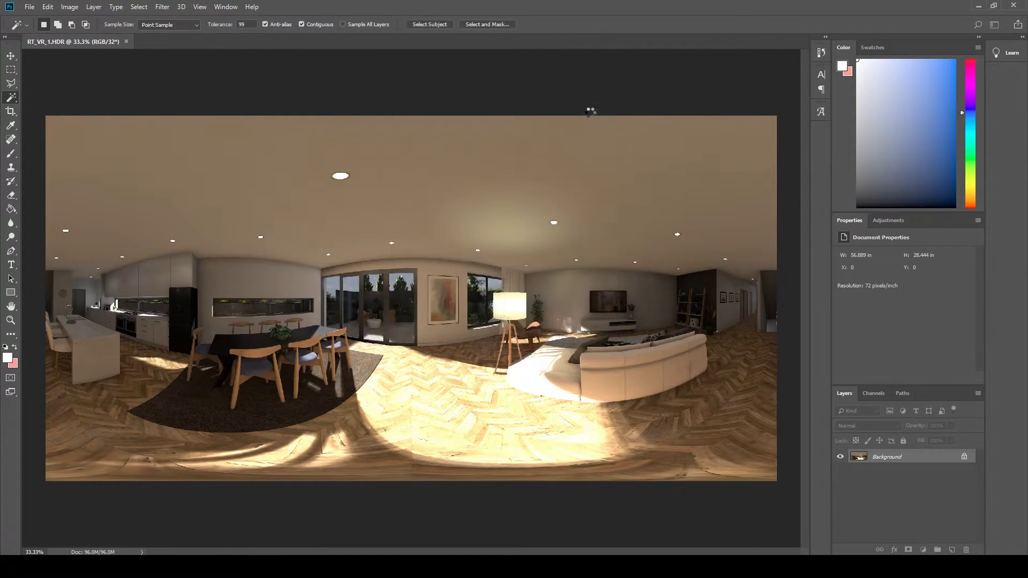
pyautogui.click(29, 7)
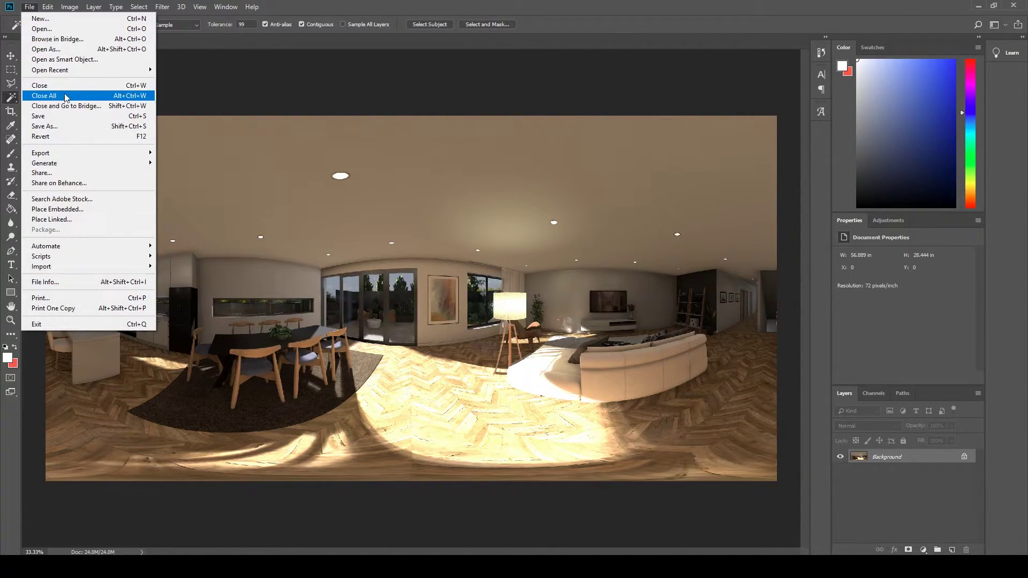
pyautogui.click(63, 130)
pyautogui.click(120, 327)
pyautogui.click(103, 412)
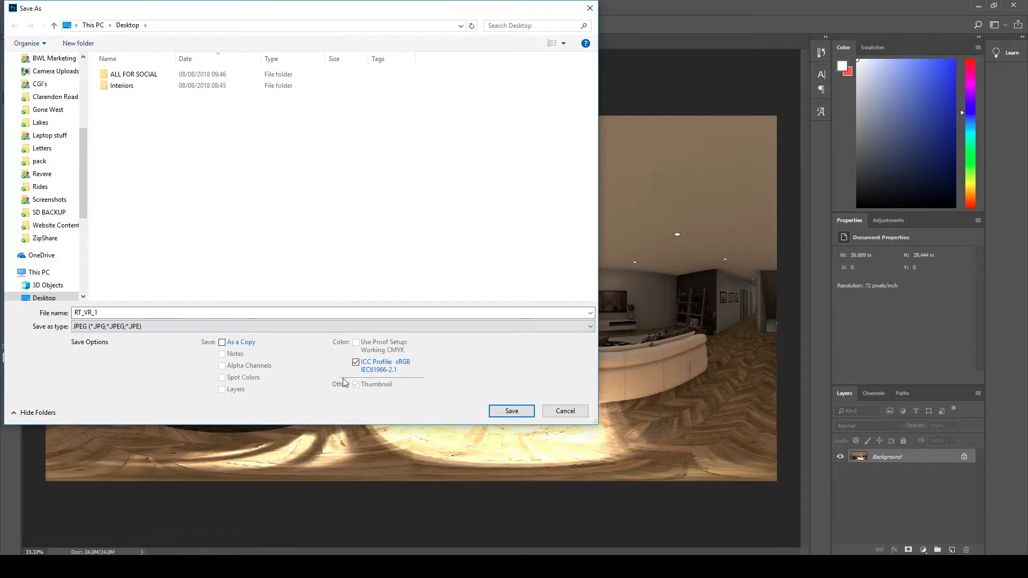
pyautogui.click(505, 412)
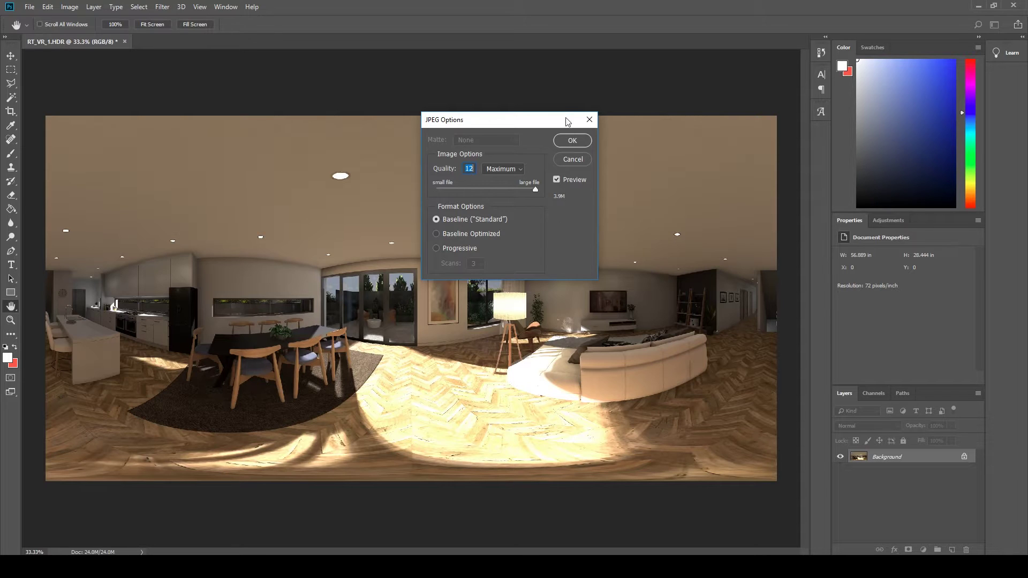
pyautogui.click(572, 140)
pyautogui.press('w')
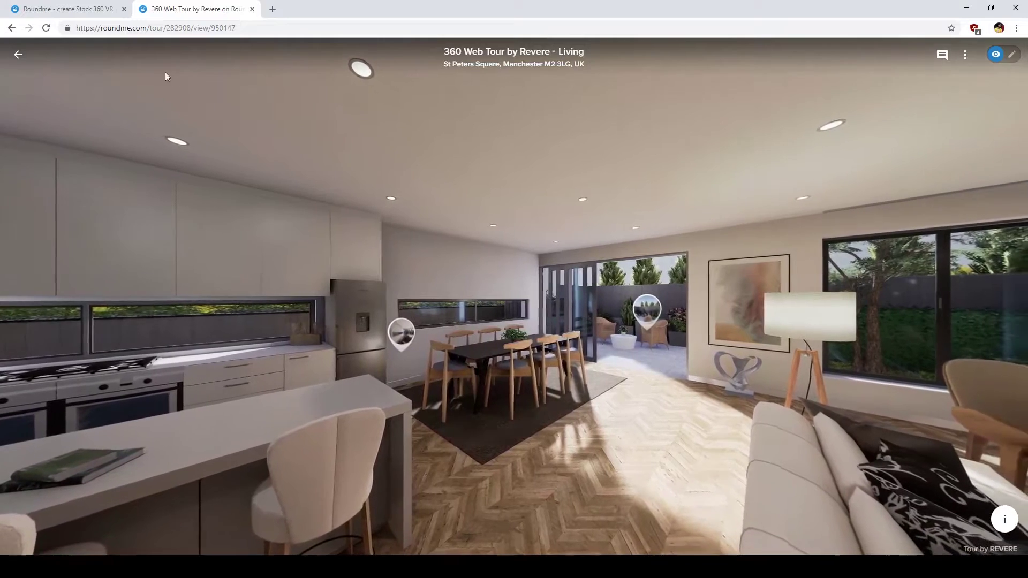
# Step: Create a Roundme tour from the uploaded RT_VR_1.jpg and check its category settings
pyautogui.click(65, 7)
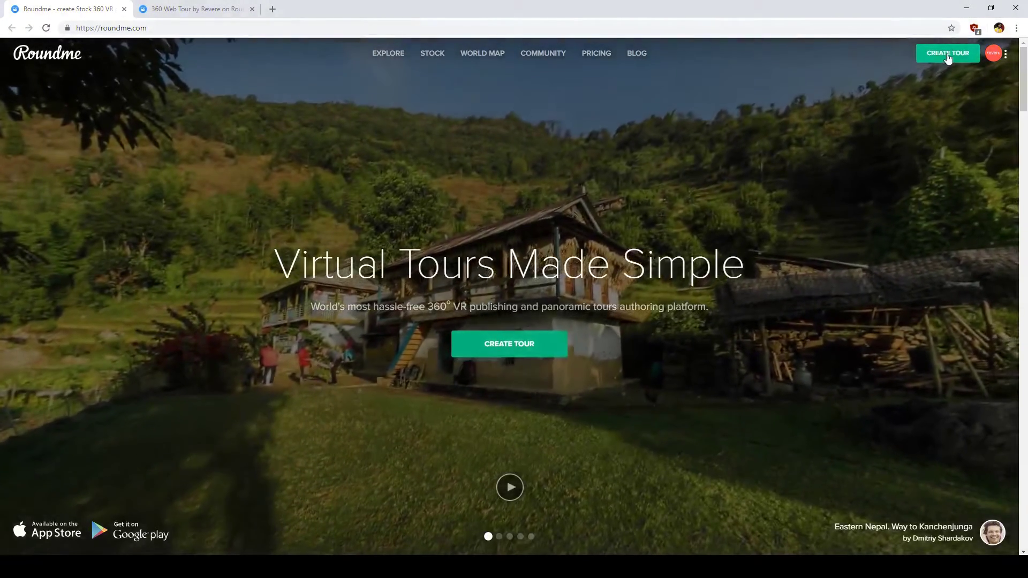
pyautogui.click(946, 55)
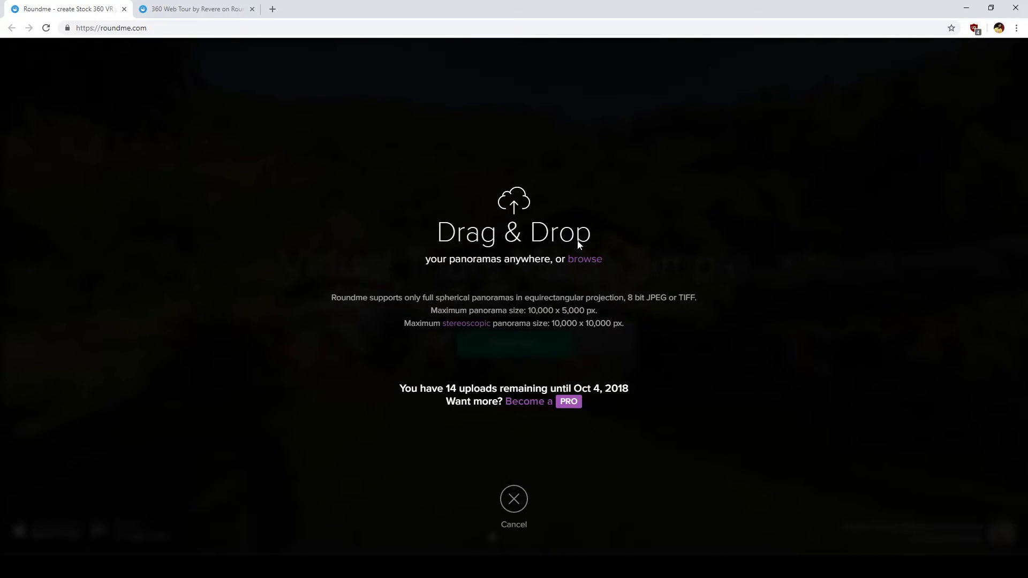
pyautogui.click(573, 262)
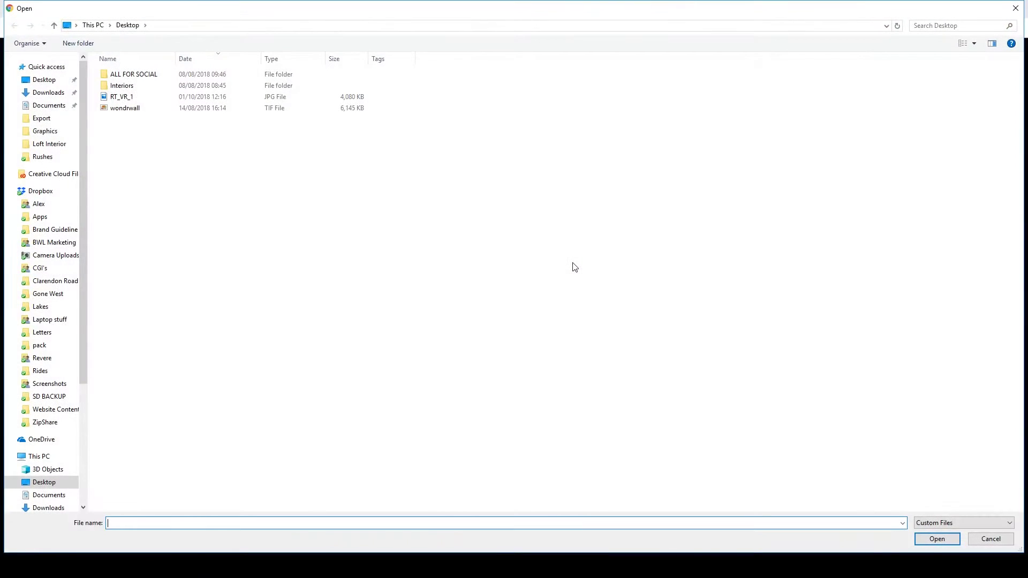
pyautogui.doubleClick(176, 99)
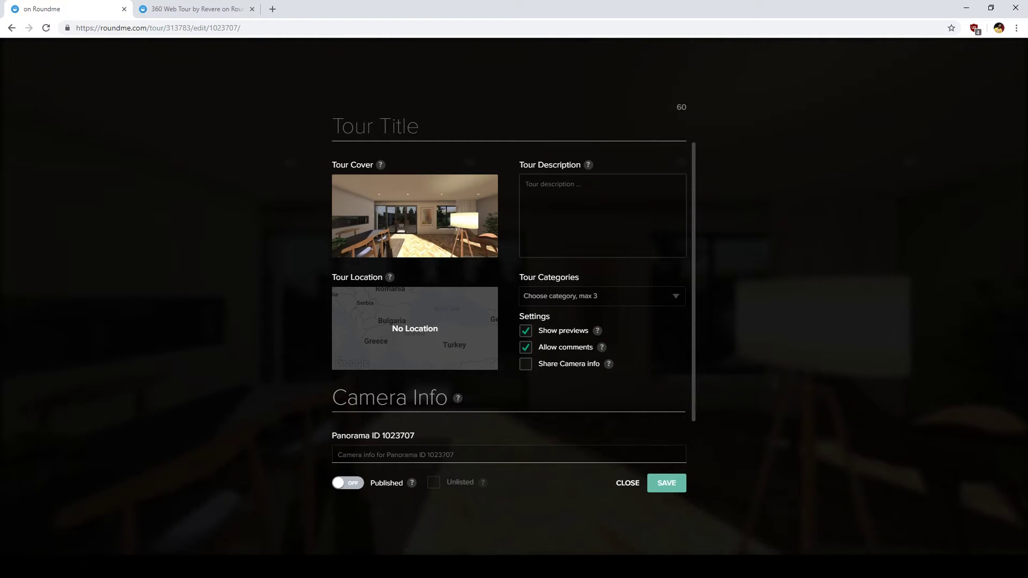
pyautogui.scroll(-1, 557, 369)
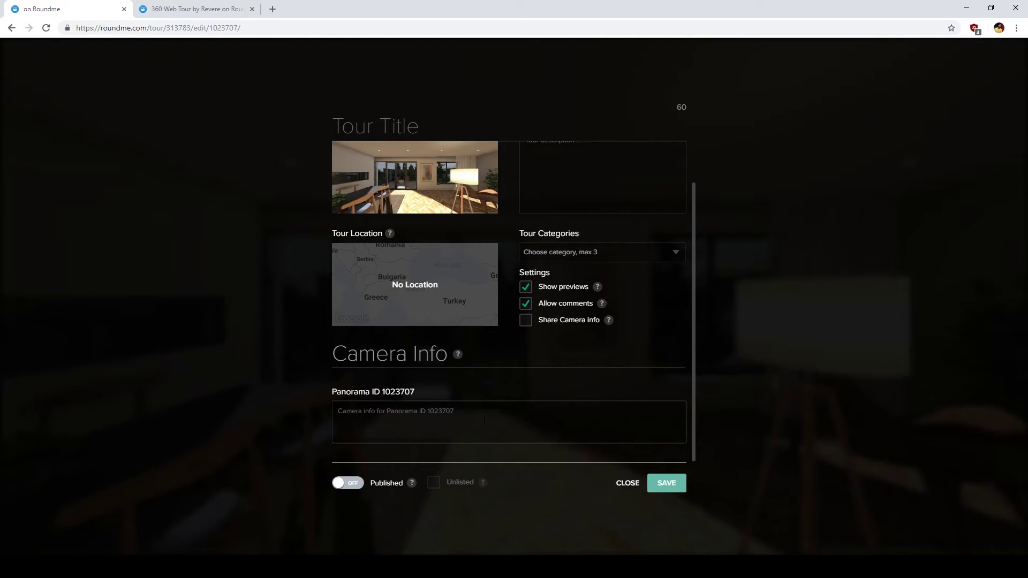
pyautogui.scroll(1, 485, 420)
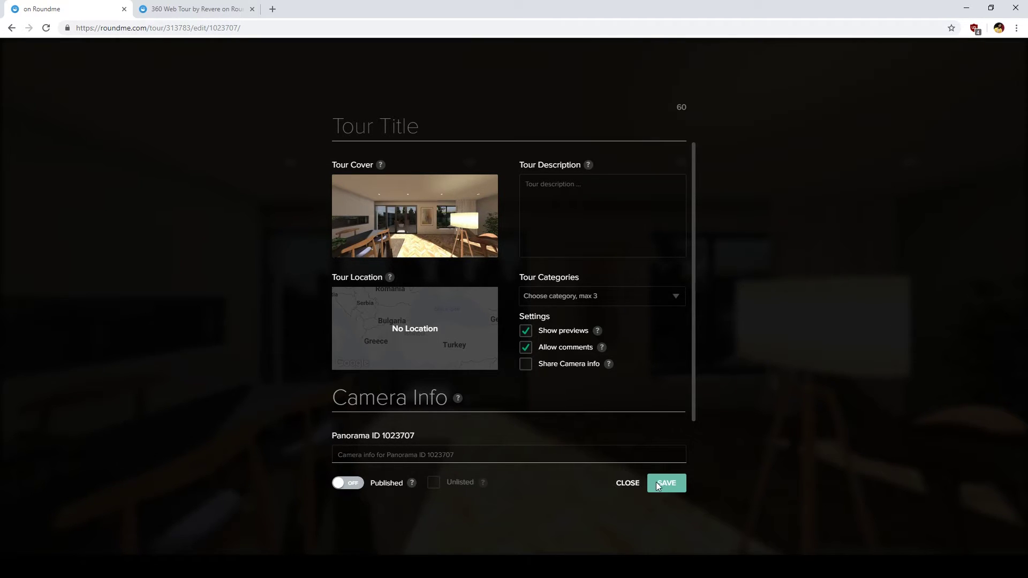
pyautogui.click(646, 303)
pyautogui.click(666, 482)
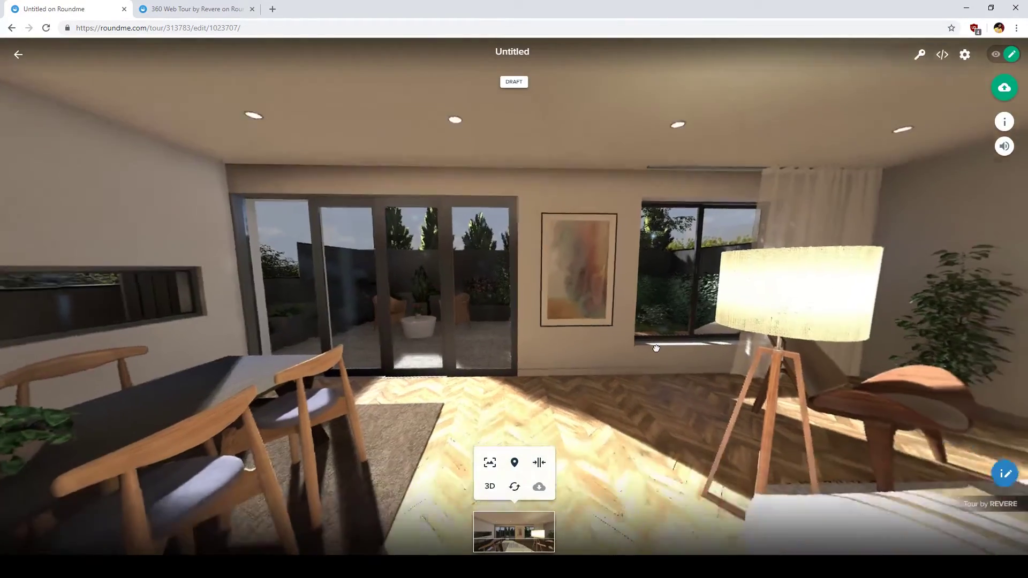
# Step: Look around the living-room panorama, centring the sofa and turning toward the kitchen island
pyautogui.moveTo(669, 383)
pyautogui.mouseDown()
pyautogui.moveTo(522, 275)
pyautogui.moveTo(382, 345)
pyautogui.mouseUp()
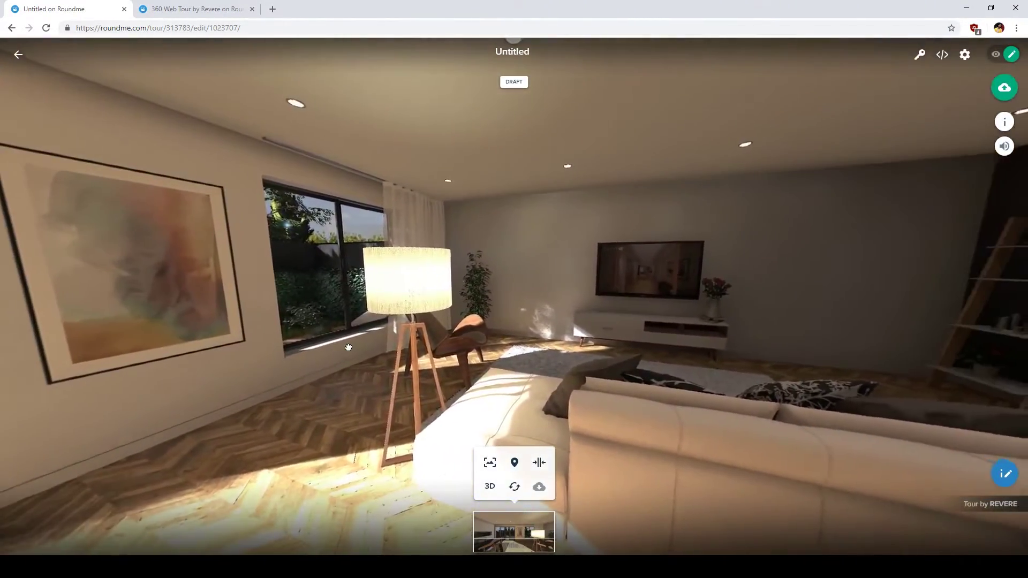
pyautogui.moveTo(347, 347)
pyautogui.mouseDown()
pyautogui.moveTo(644, 241)
pyautogui.moveTo(496, 305)
pyautogui.mouseUp()
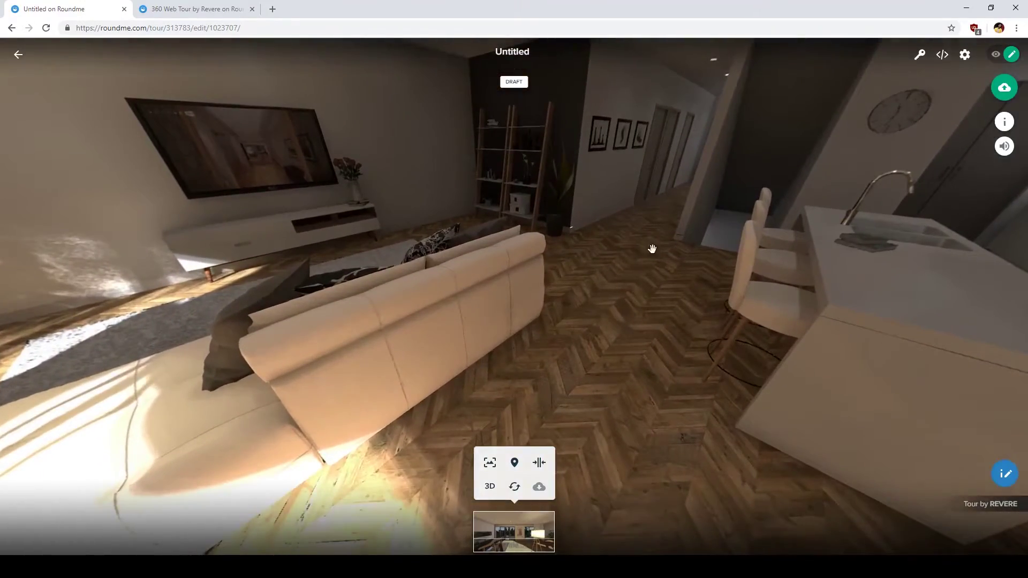
pyautogui.moveTo(653, 249)
pyautogui.mouseDown()
pyautogui.moveTo(383, 196)
pyautogui.moveTo(947, 365)
pyautogui.mouseUp()
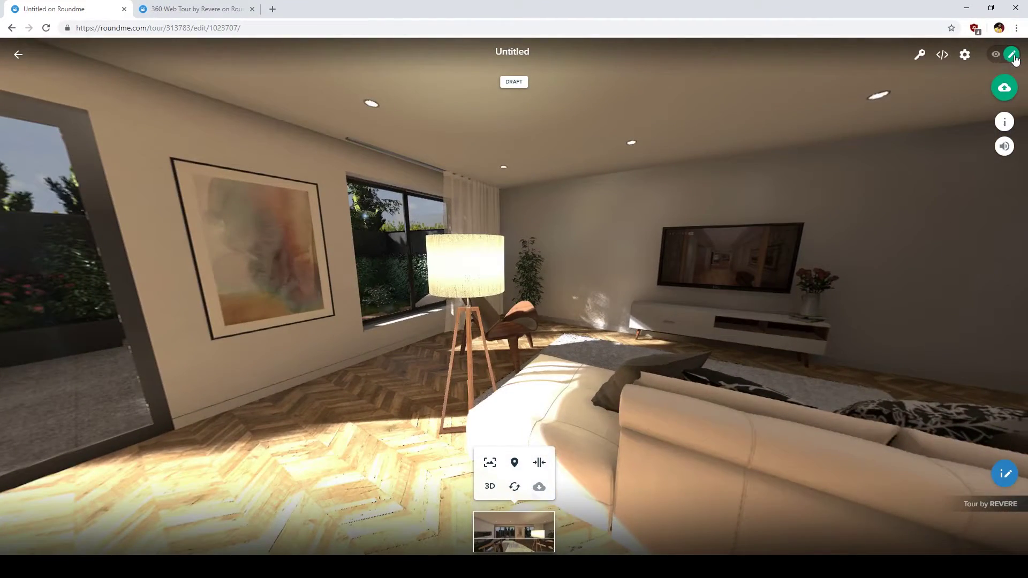
# Step: Preview the tour as a viewer, return to editing, cancel an info hotspot, and check tour settings
pyautogui.click(1014, 56)
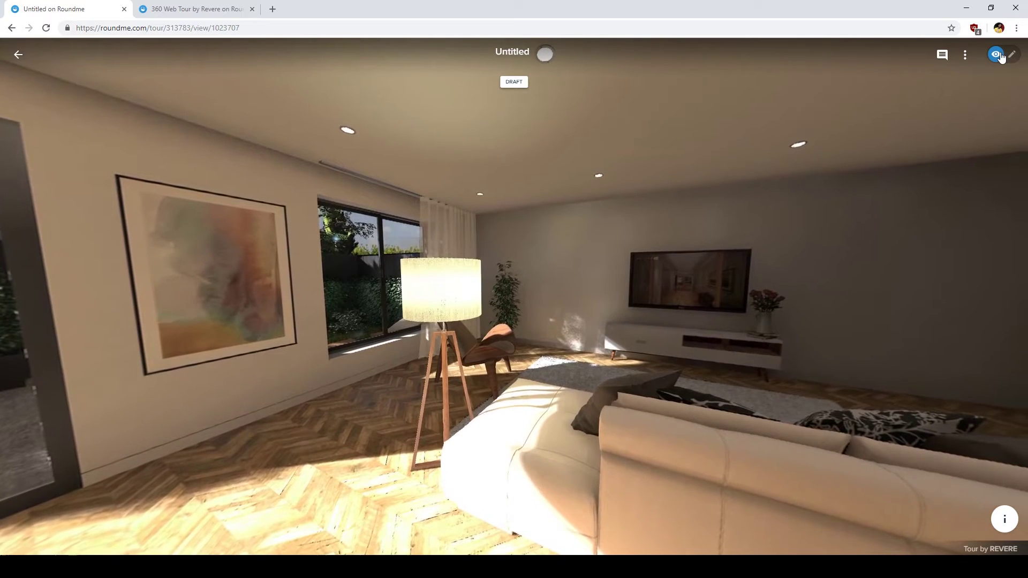
pyautogui.click(1004, 56)
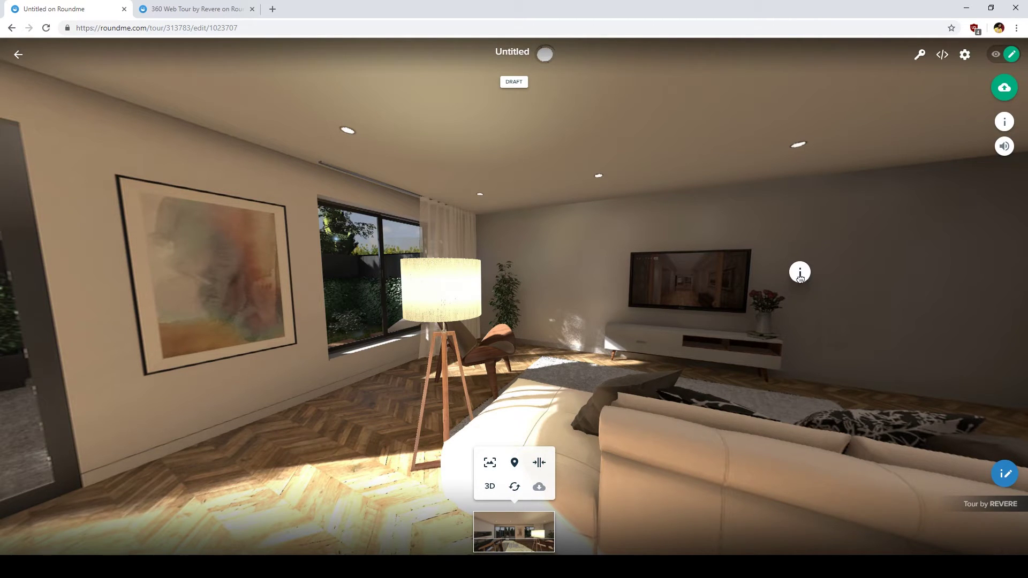
pyautogui.click(800, 277)
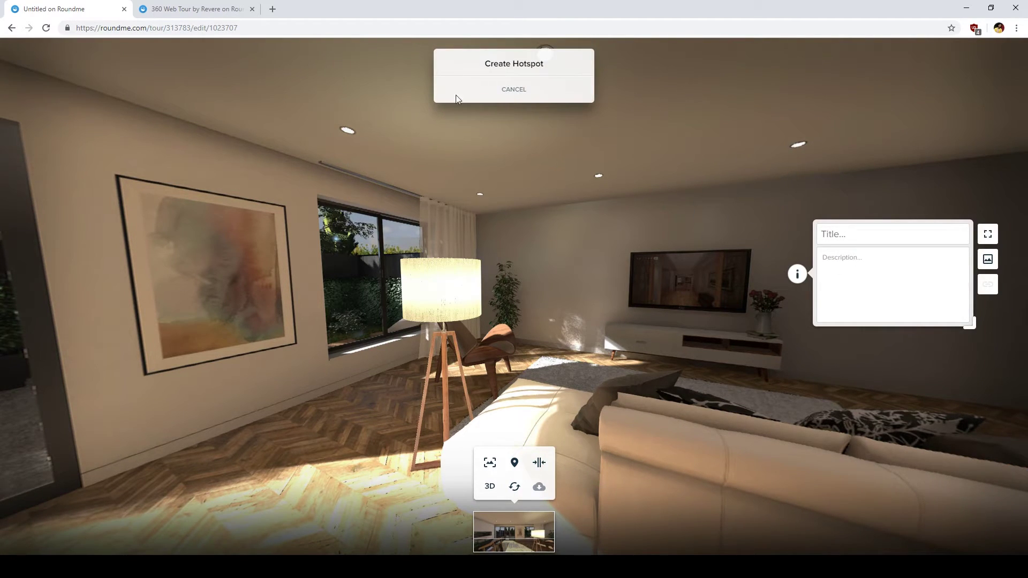
pyautogui.click(528, 88)
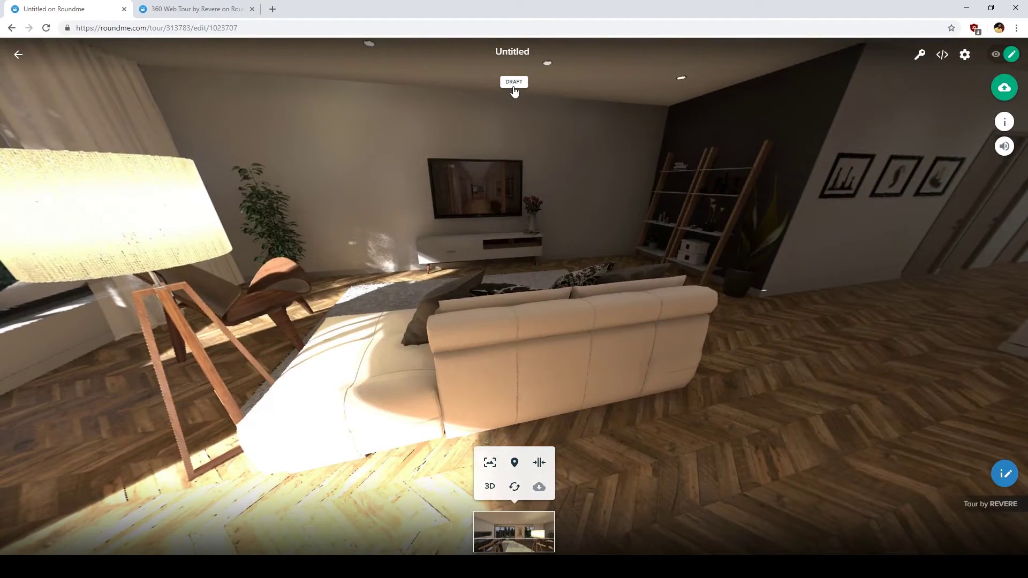
pyautogui.click(514, 84)
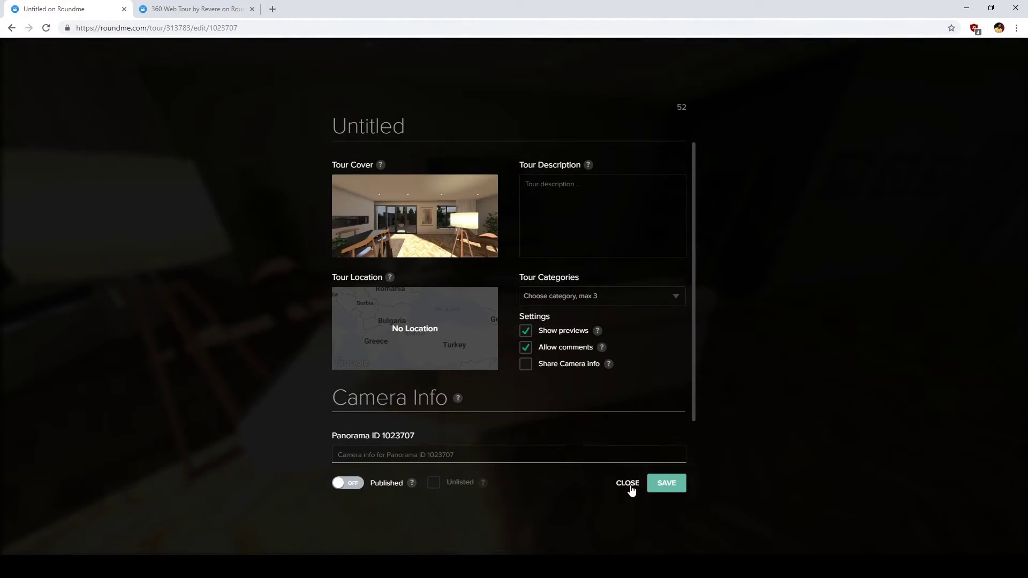
pyautogui.click(628, 482)
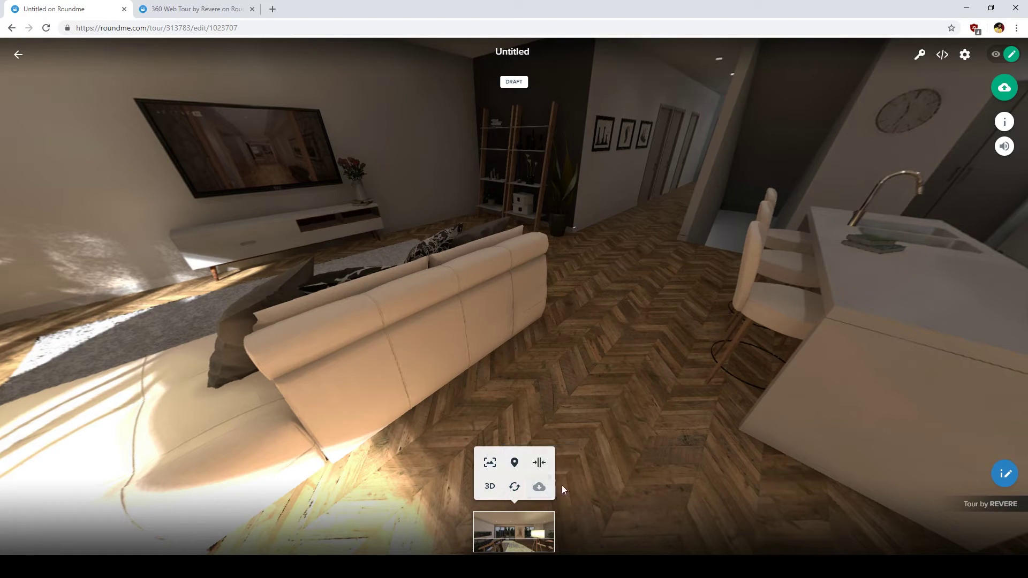
# Step: Pan past the lamp, chair and painting to the dining table, patio doors, sofa and TV
pyautogui.moveTo(502, 331)
pyautogui.mouseDown()
pyautogui.moveTo(574, 241)
pyautogui.moveTo(662, 389)
pyautogui.mouseUp()
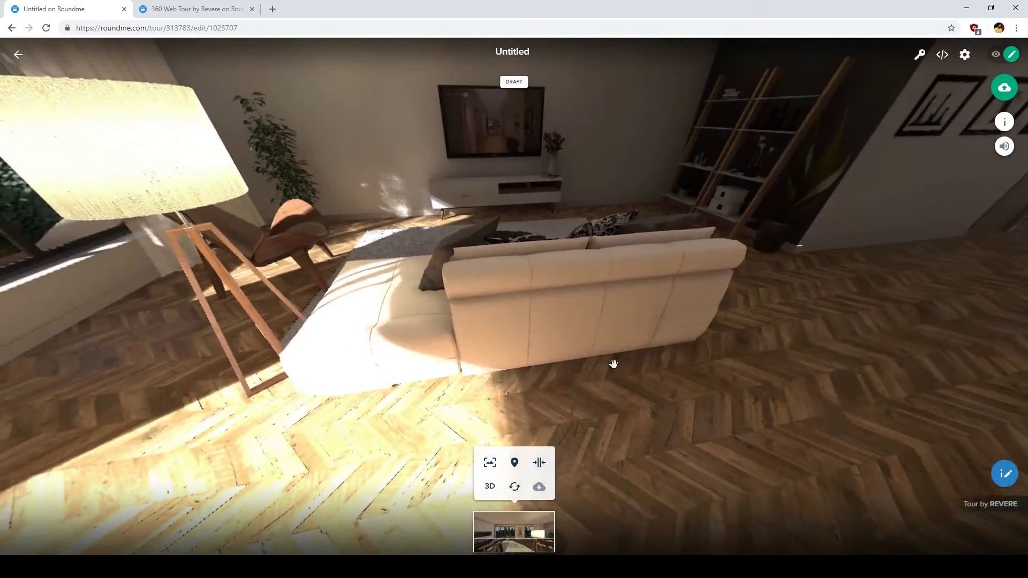
pyautogui.moveTo(473, 281)
pyautogui.mouseDown()
pyautogui.moveTo(586, 211)
pyautogui.moveTo(673, 356)
pyautogui.moveTo(677, 420)
pyautogui.moveTo(764, 367)
pyautogui.moveTo(744, 273)
pyautogui.moveTo(756, 361)
pyautogui.moveTo(716, 378)
pyautogui.mouseUp()
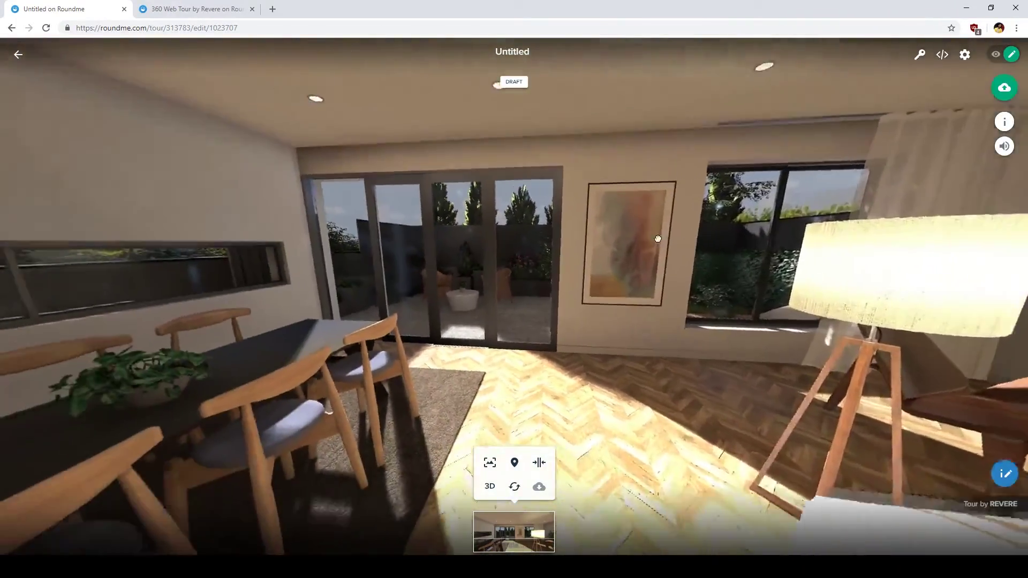
pyautogui.moveTo(447, 240); pyautogui.dragTo(734, 281)
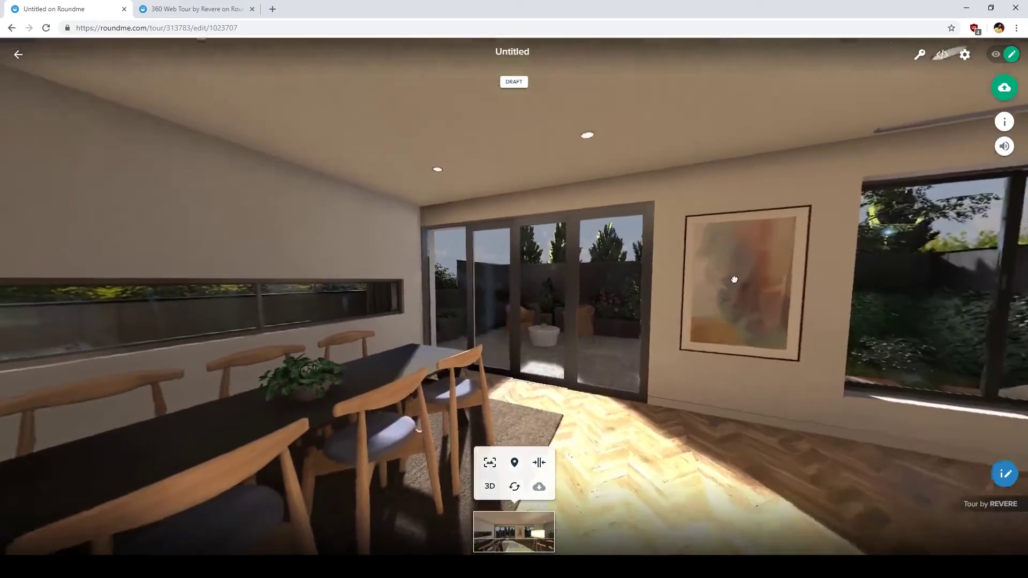
pyautogui.moveTo(201, 201)
pyautogui.mouseDown()
pyautogui.moveTo(469, 207)
pyautogui.moveTo(565, 163)
pyautogui.moveTo(667, 50)
pyautogui.moveTo(705, 266)
pyautogui.moveTo(752, 273)
pyautogui.moveTo(787, 263)
pyautogui.mouseUp()
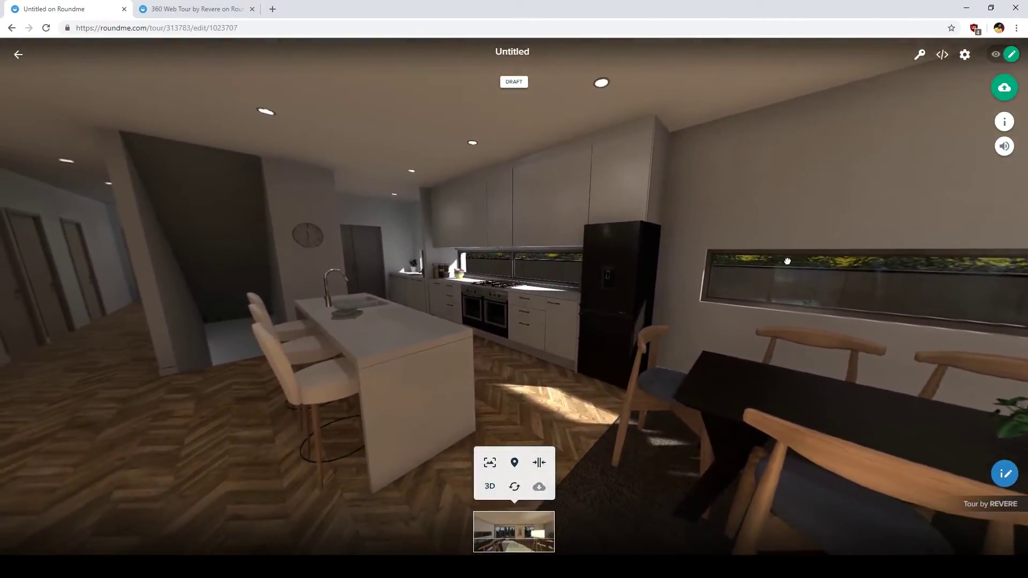
pyautogui.moveTo(150, 311)
pyautogui.mouseDown()
pyautogui.moveTo(399, 253)
pyautogui.moveTo(418, 232)
pyautogui.moveTo(441, 292)
pyautogui.moveTo(150, 360)
pyautogui.moveTo(99, 338)
pyautogui.moveTo(92, 306)
pyautogui.moveTo(115, 292)
pyautogui.moveTo(227, 281)
pyautogui.moveTo(374, 292)
pyautogui.moveTo(421, 246)
pyautogui.mouseUp()
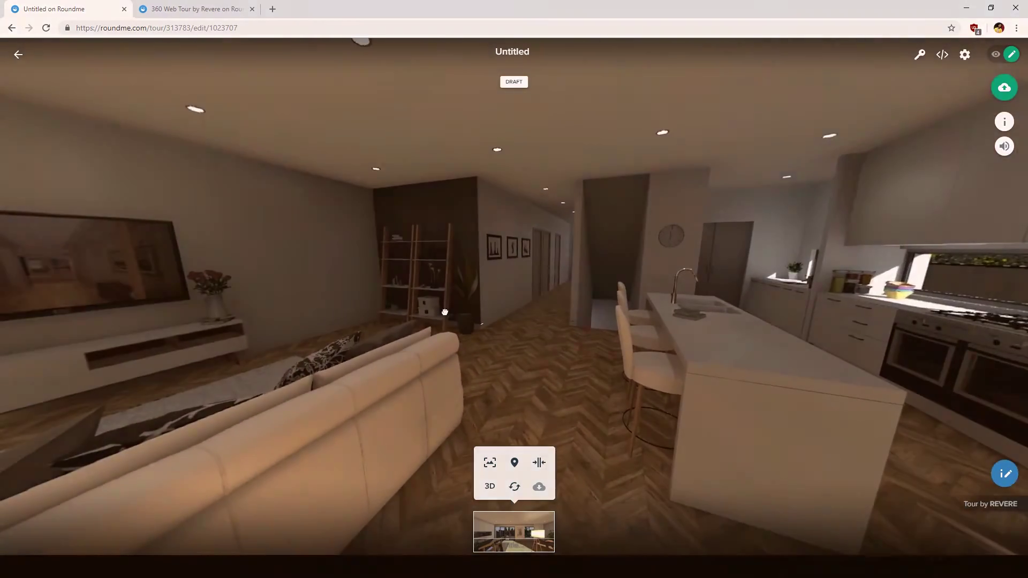